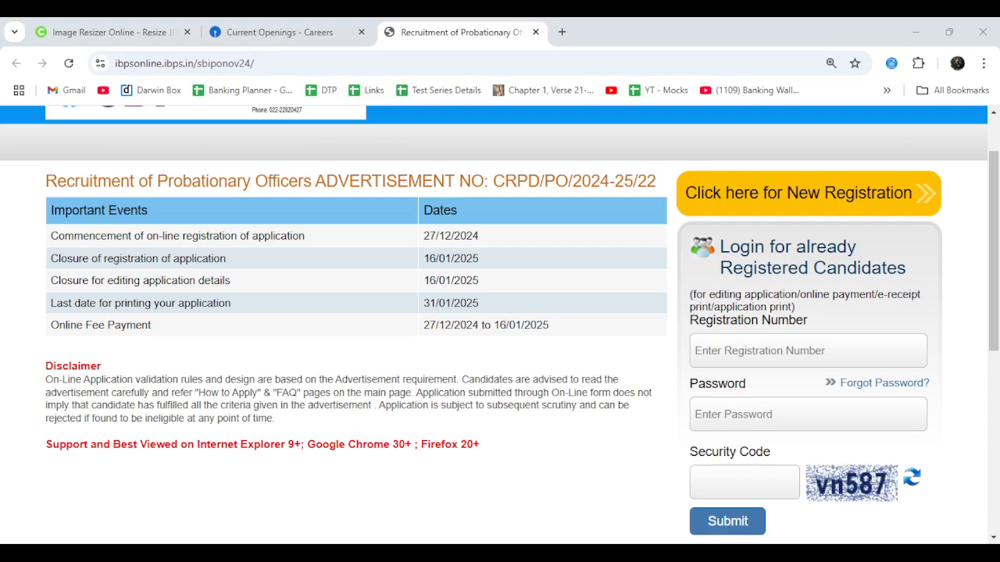
Step: Switch to the image resizer page at countingcharacters.com and load the portrait photo for resizing
click(115, 39)
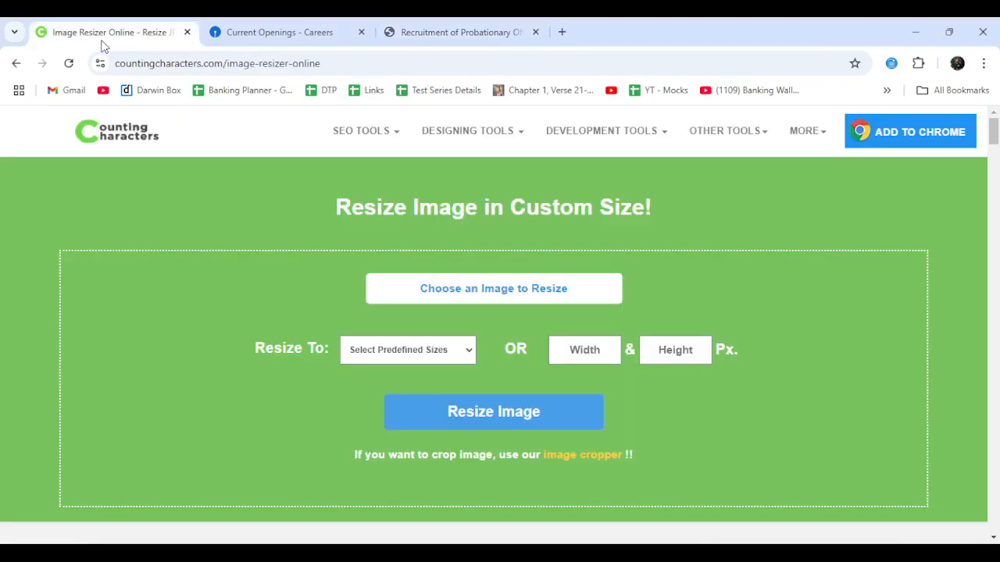
click(131, 68)
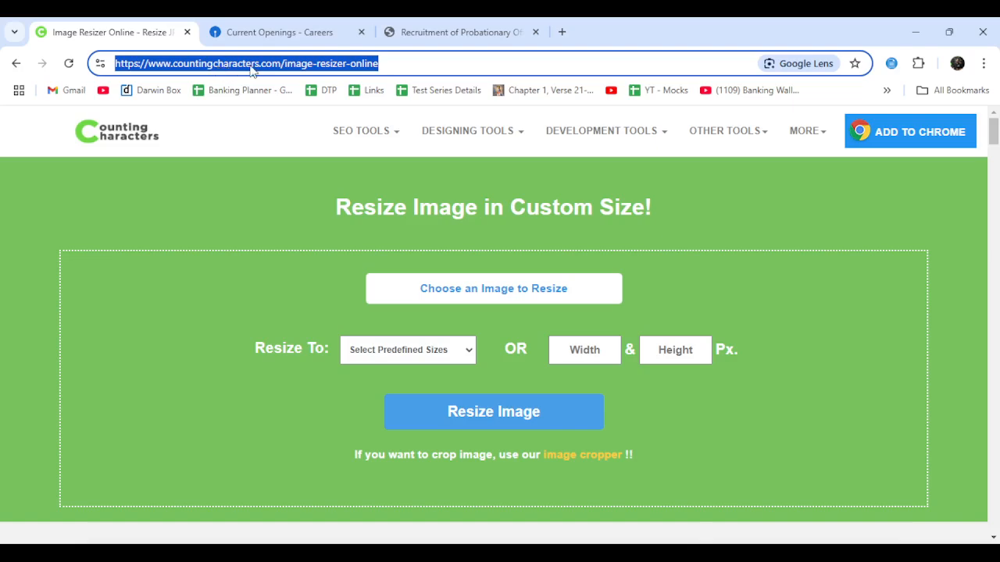
click(591, 302)
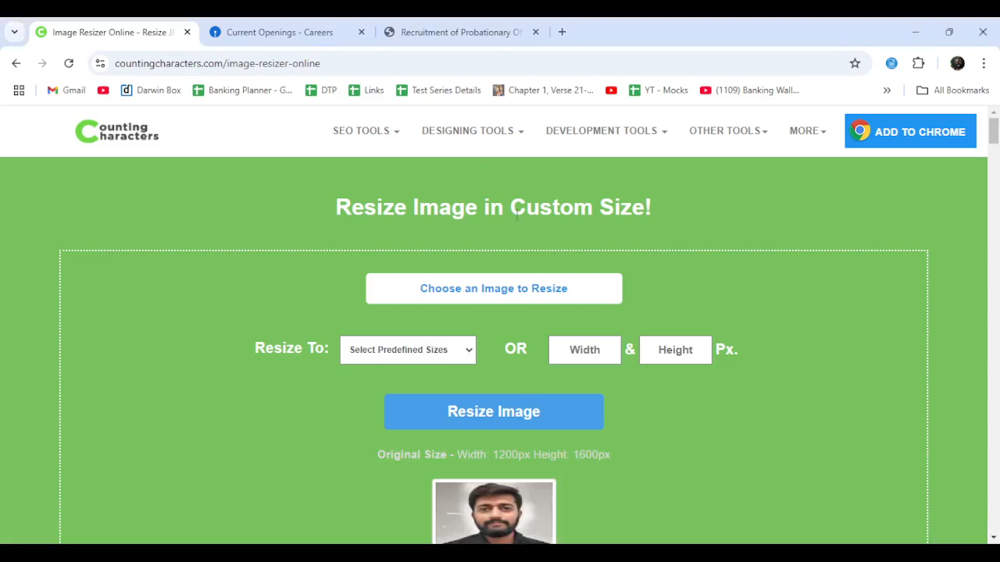
Step: Resize the portrait photo to 200 px wide by 230 px high and download the result
scroll(642, 299, down, 2)
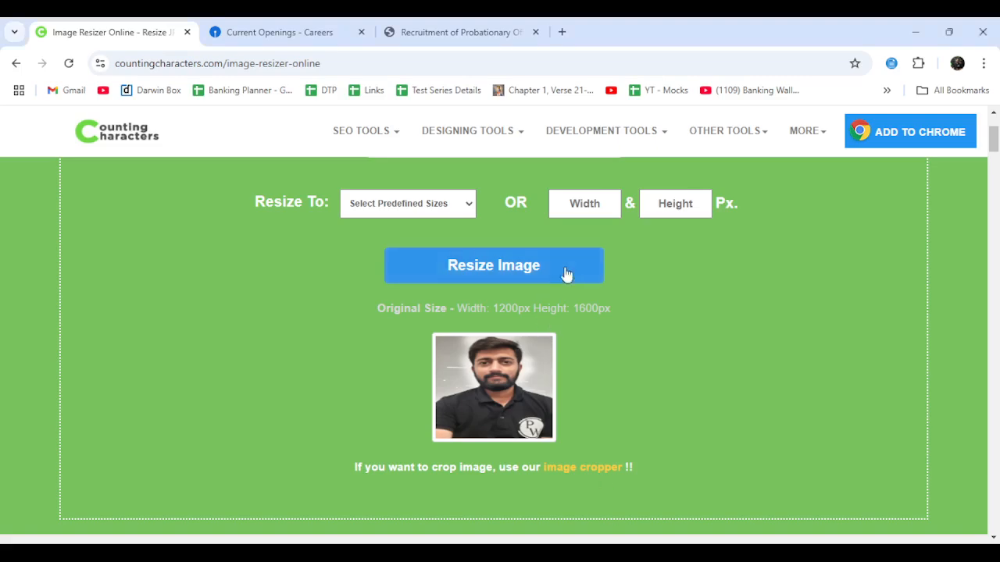
click(572, 204)
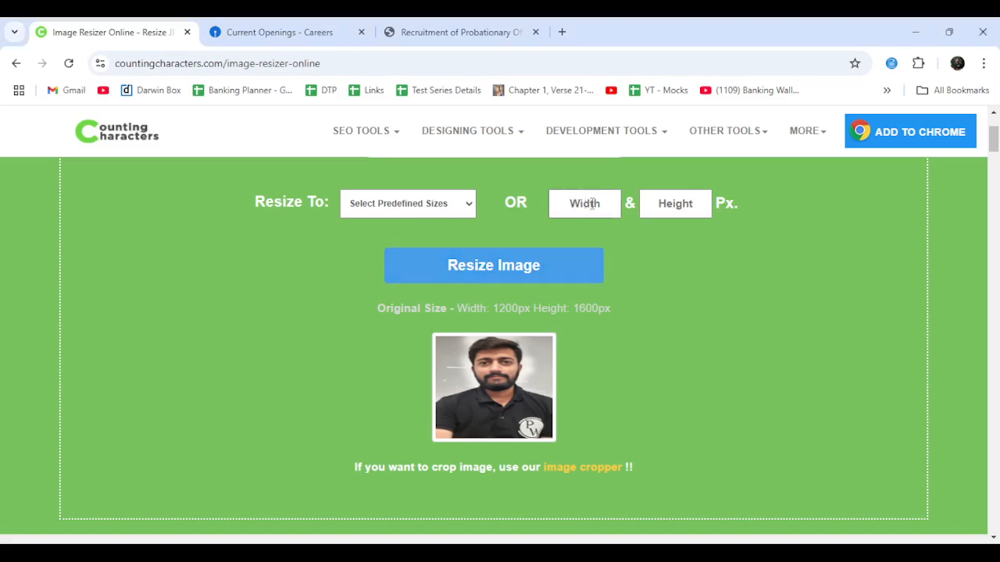
text(200)
click(685, 211)
text(230)
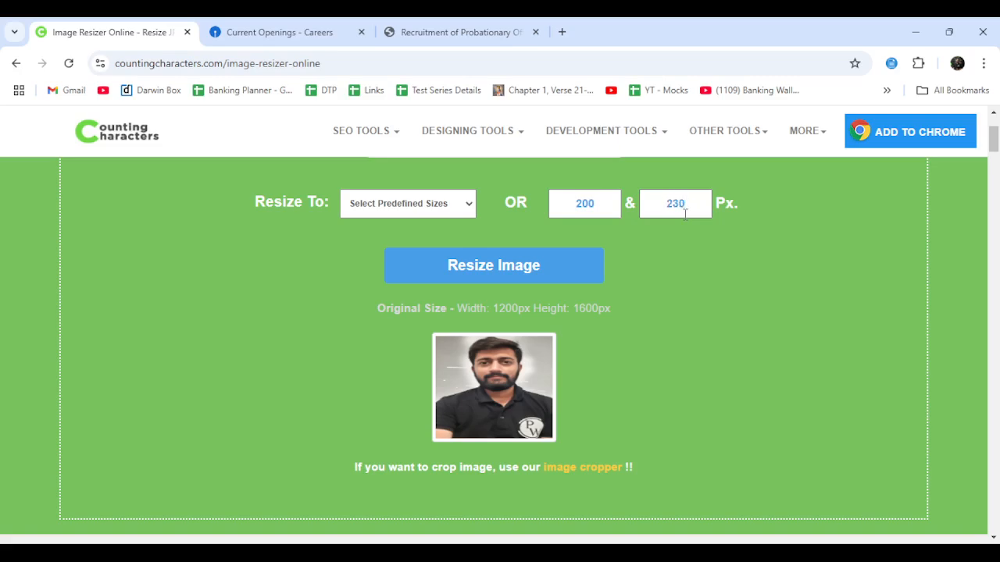
click(556, 283)
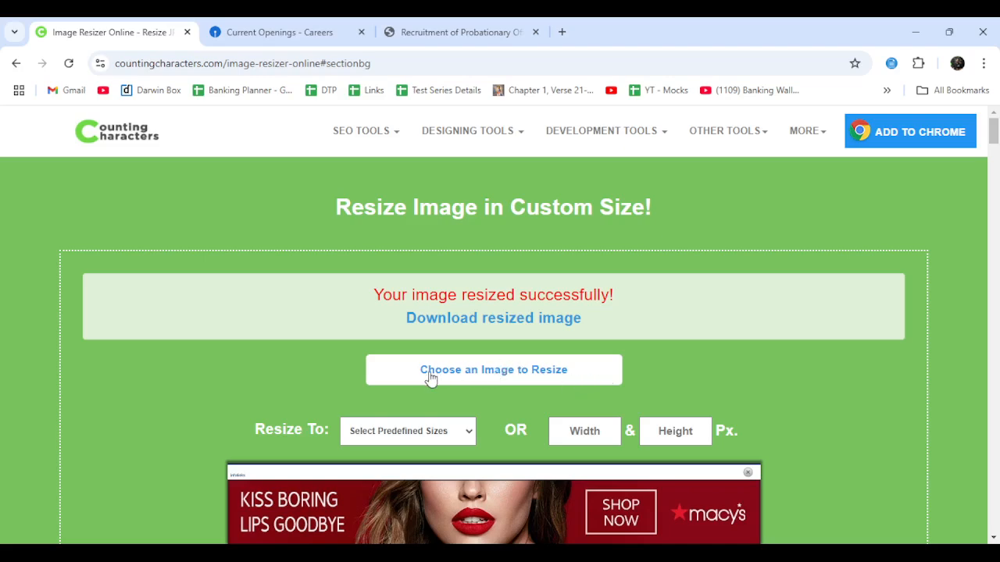
click(476, 327)
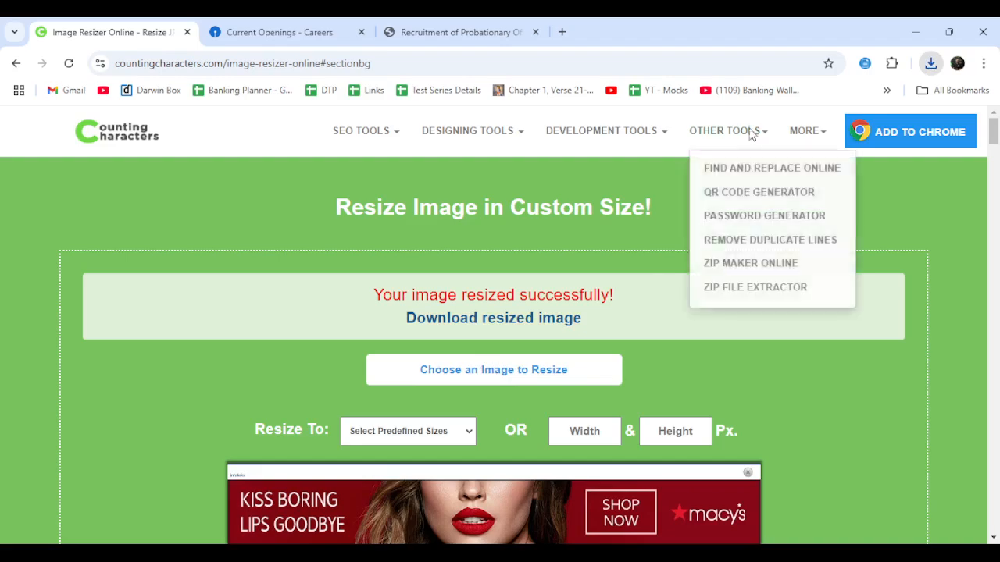
click(747, 472)
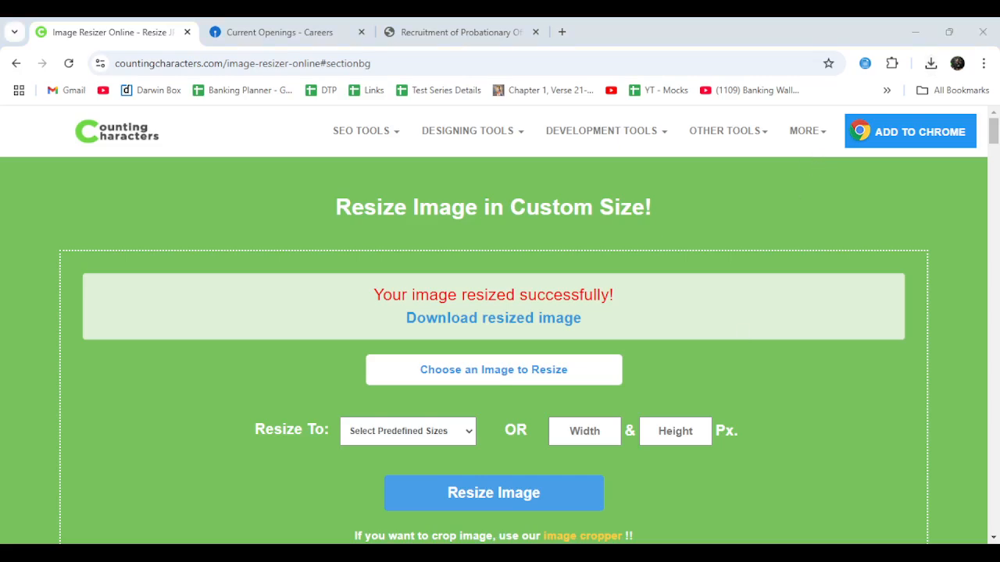
Step: Load the portrait photo again and resize it to 400 px wide by 460 px high
click(495, 486)
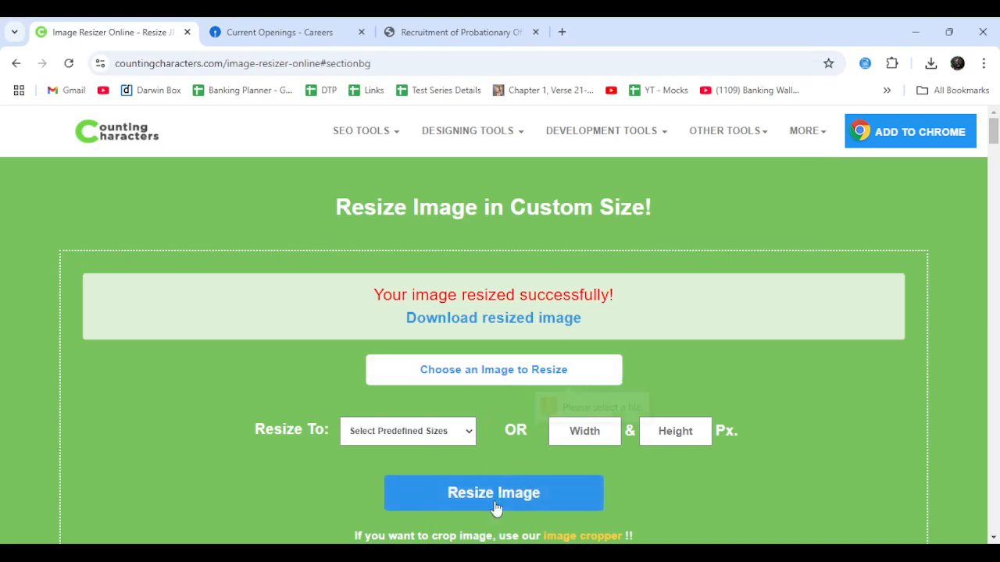
click(486, 373)
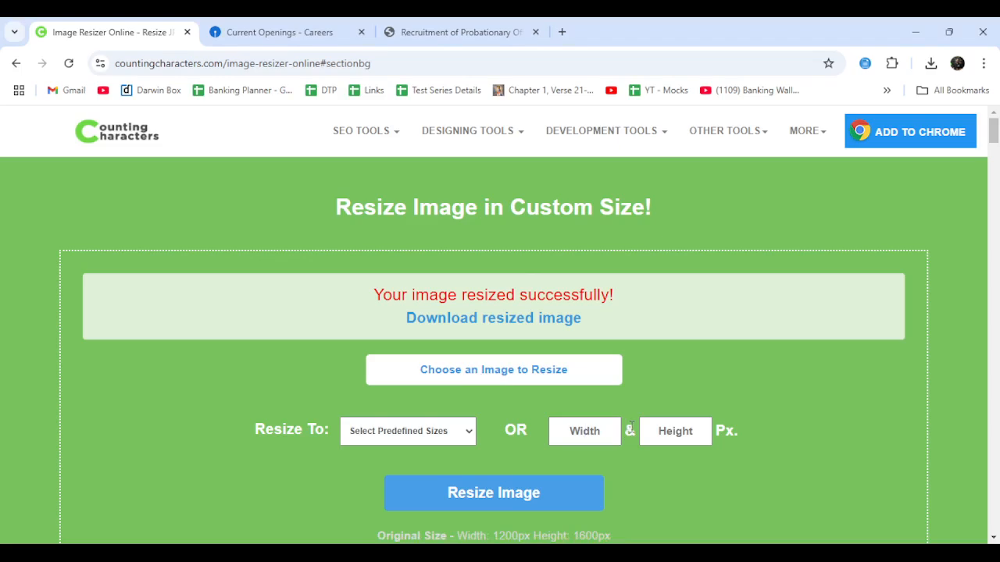
text(400)
click(677, 432)
text(460)
click(588, 492)
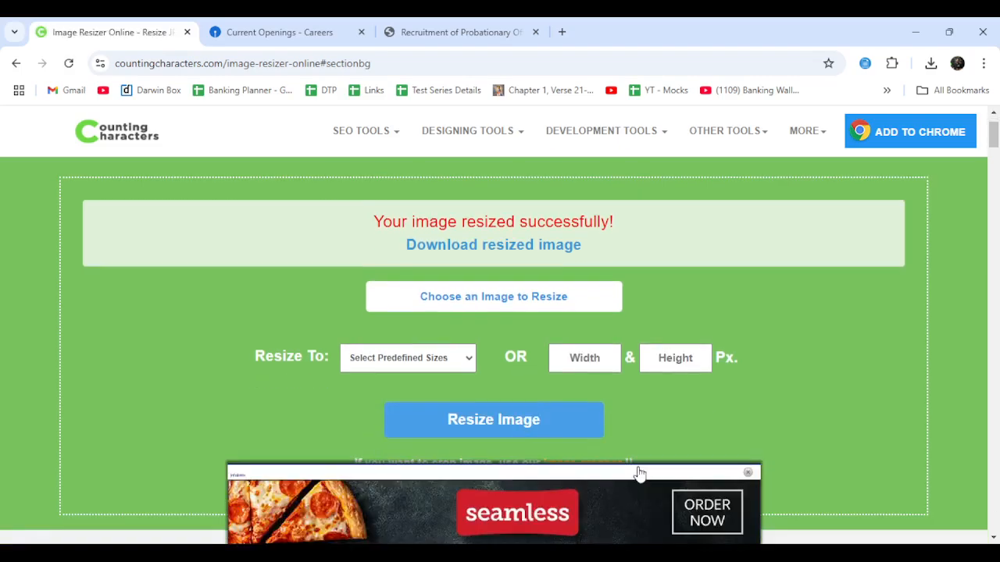
Step: Dismiss the overlaid advertisement and download the newly resized portrait photo
scroll(638, 473, down, 1)
click(747, 473)
scroll(472, 310, up, 1)
click(487, 326)
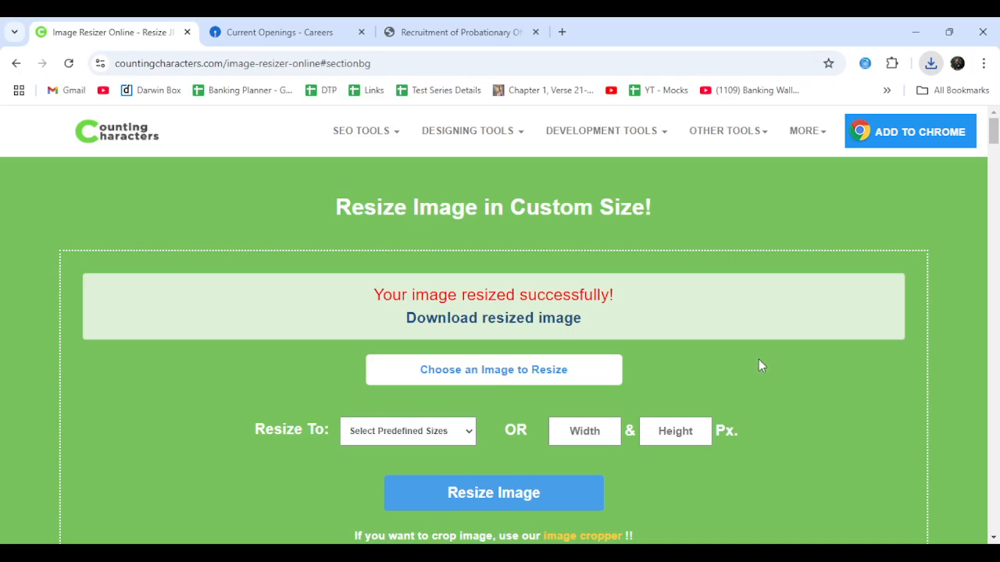
Step: Load the scanned signature image into the resizer
click(550, 372)
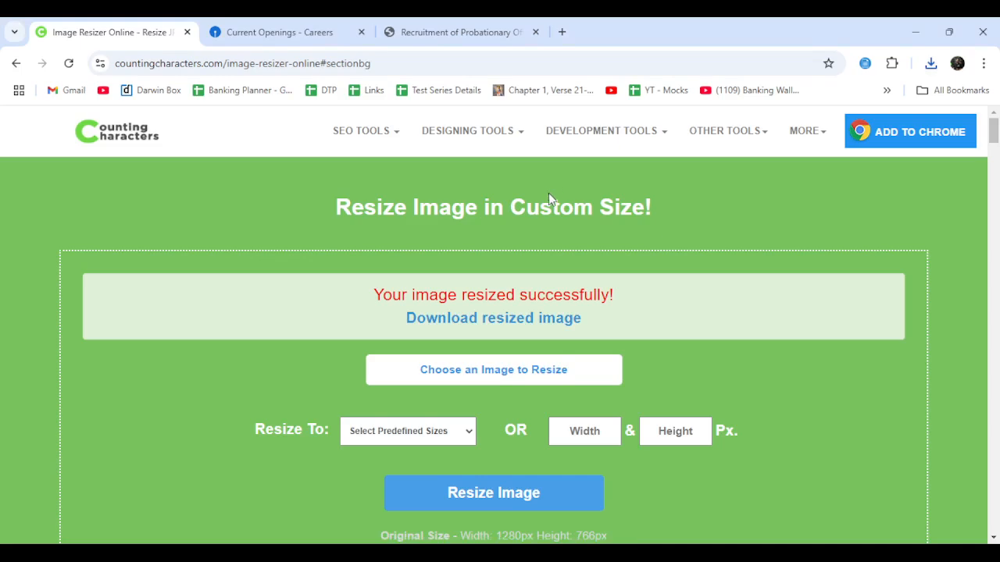
scroll(613, 234, down, 2)
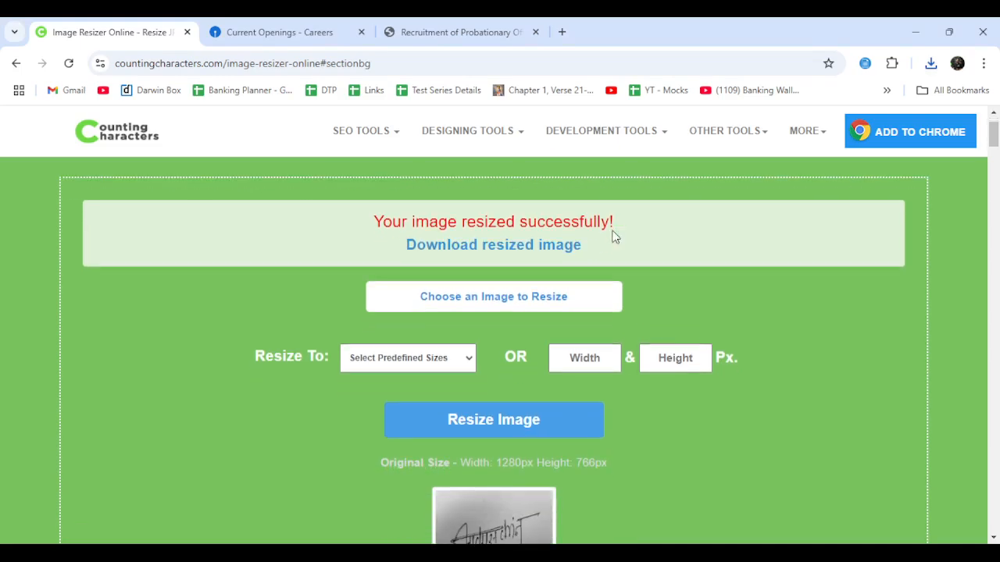
scroll(614, 237, up, 2)
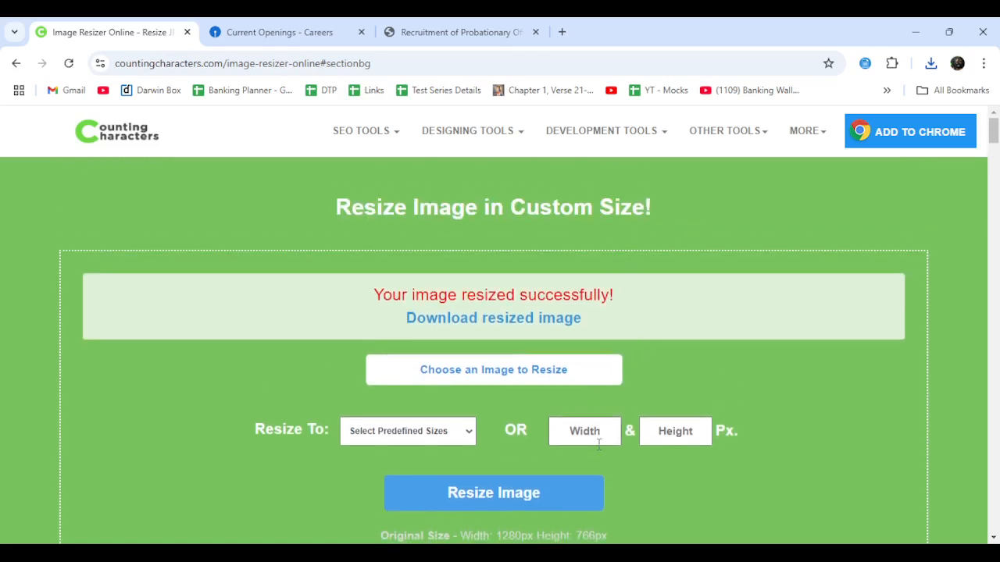
Step: Resize the signature image to 140 px wide by 60 px high and download the result
click(617, 431)
text(140)
click(658, 432)
text(60)
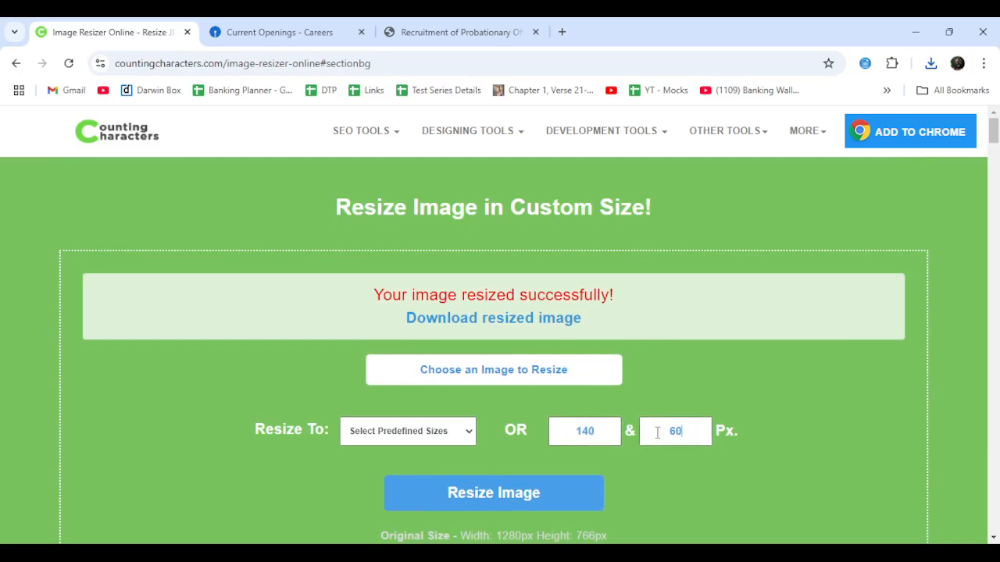
click(579, 492)
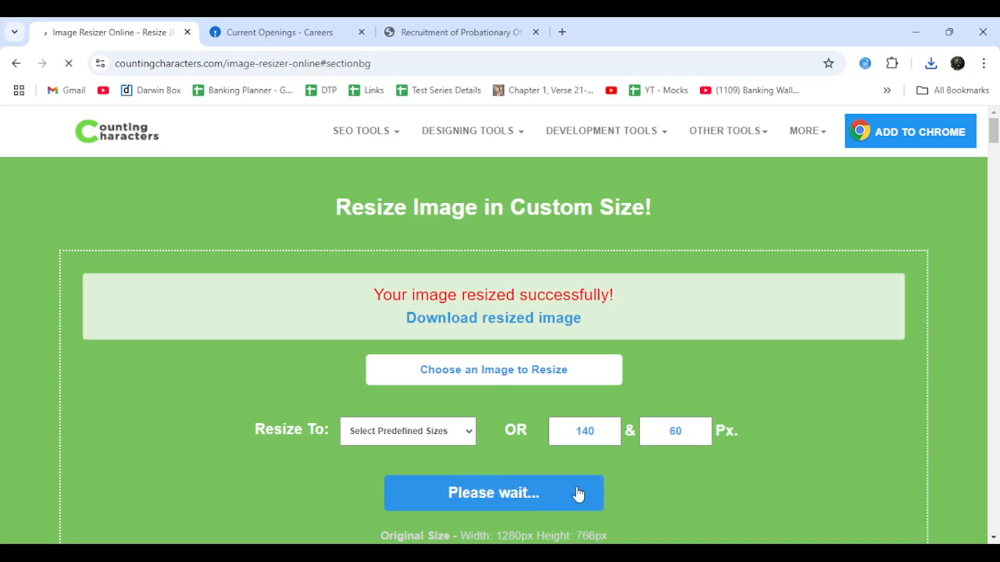
click(500, 322)
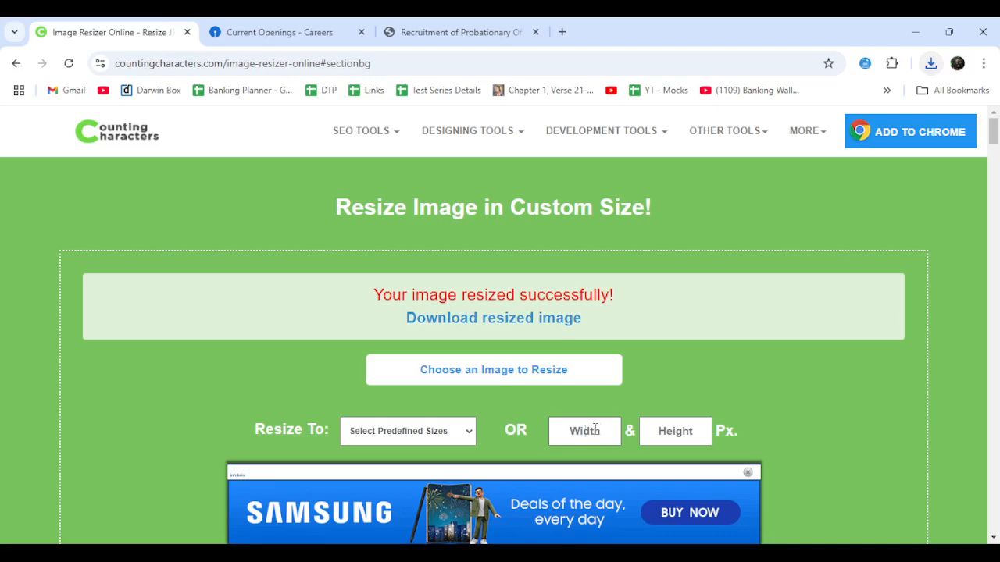
Step: Load the signature image again, resized to 280 px wide by 120 px high, and download that version
click(480, 376)
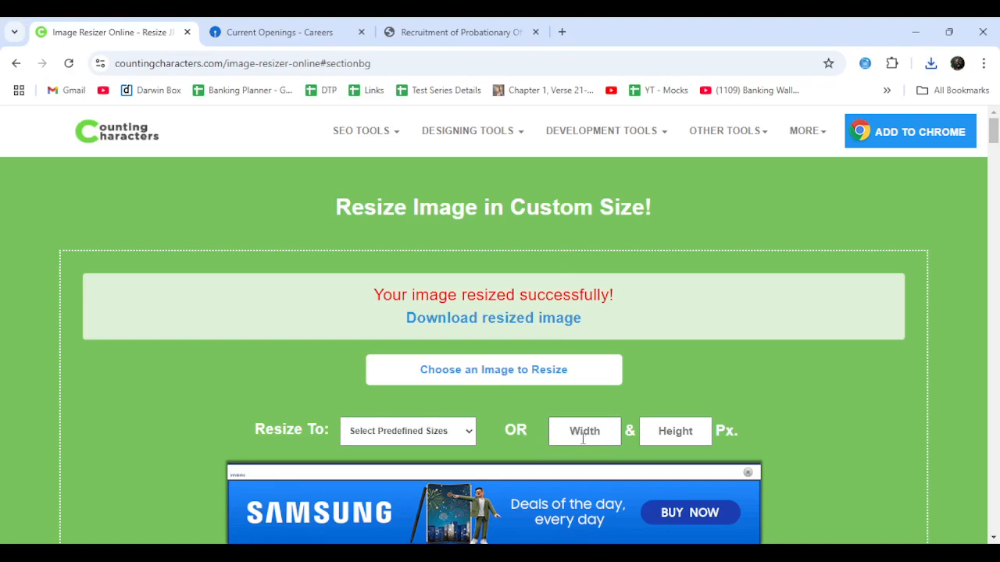
click(582, 439)
text(280)
click(665, 428)
text(120)
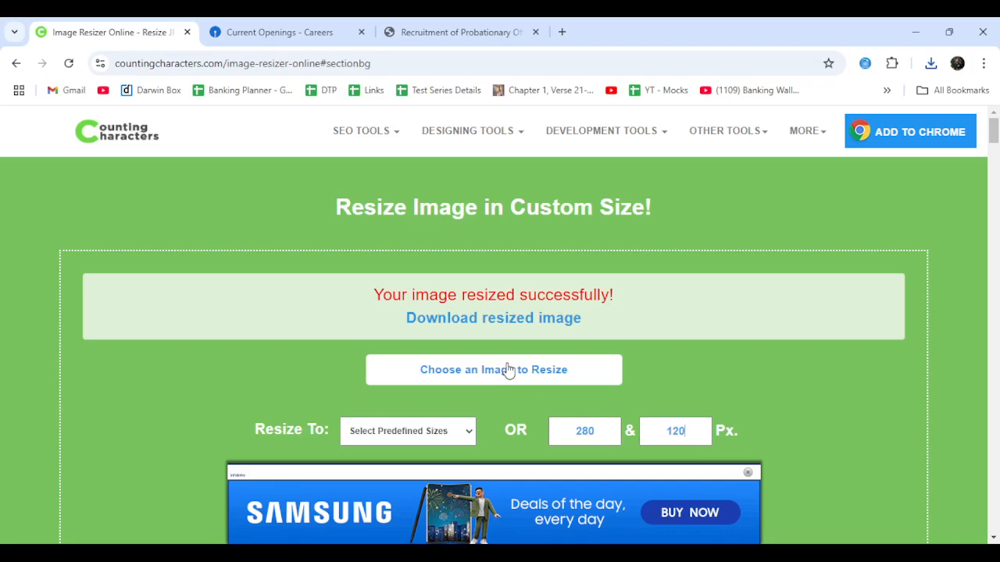
scroll(509, 369, down, 3)
click(508, 287)
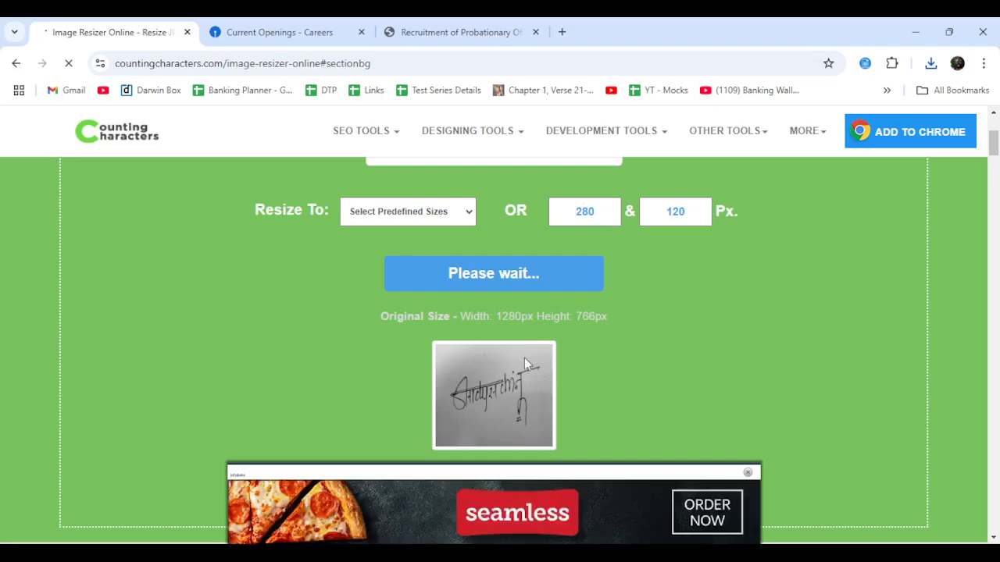
click(481, 321)
click(206, 356)
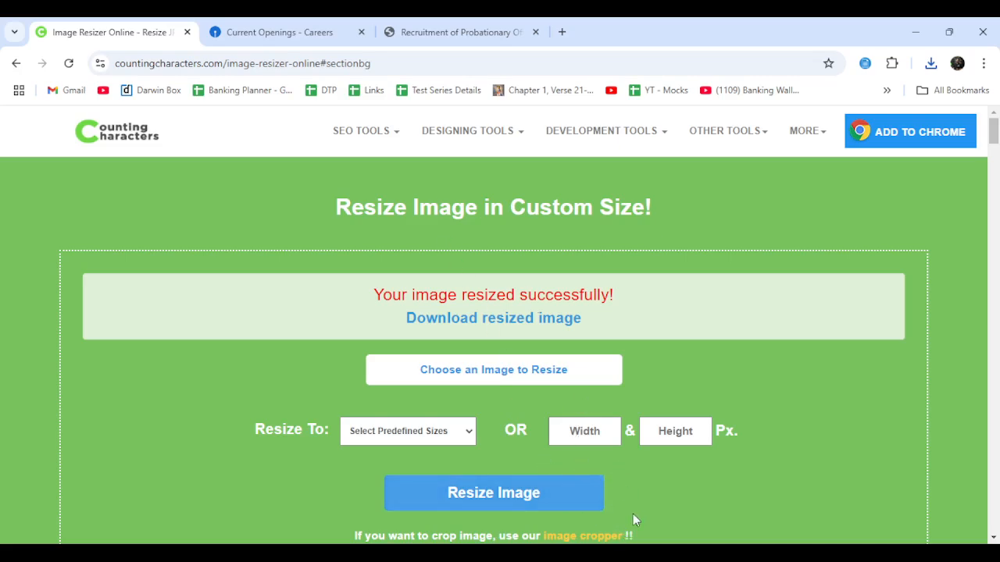
Step: Return to the Probationary Officers recruitment page and open the new registration form
click(412, 35)
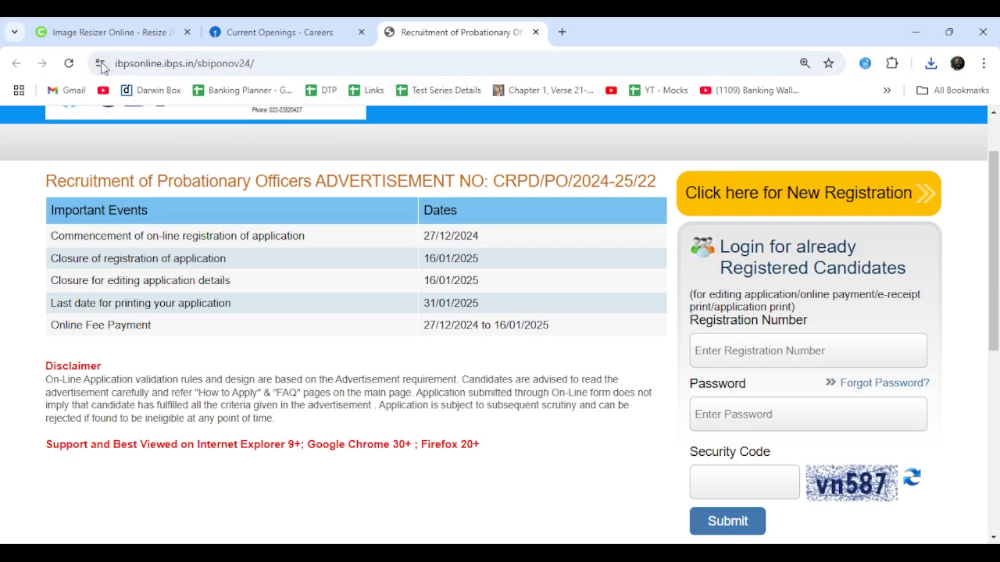
double_click(134, 64)
double_click(209, 66)
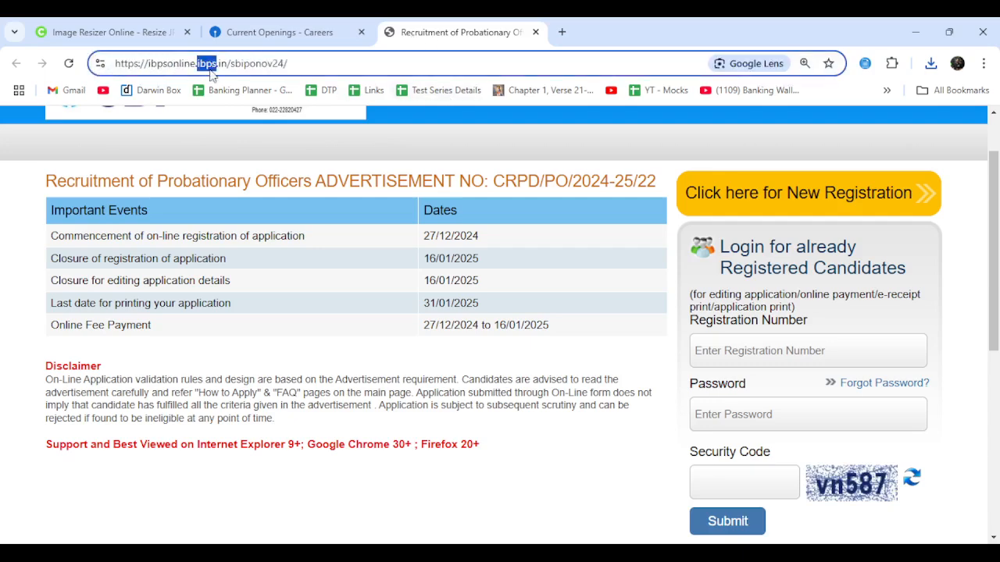
click(784, 203)
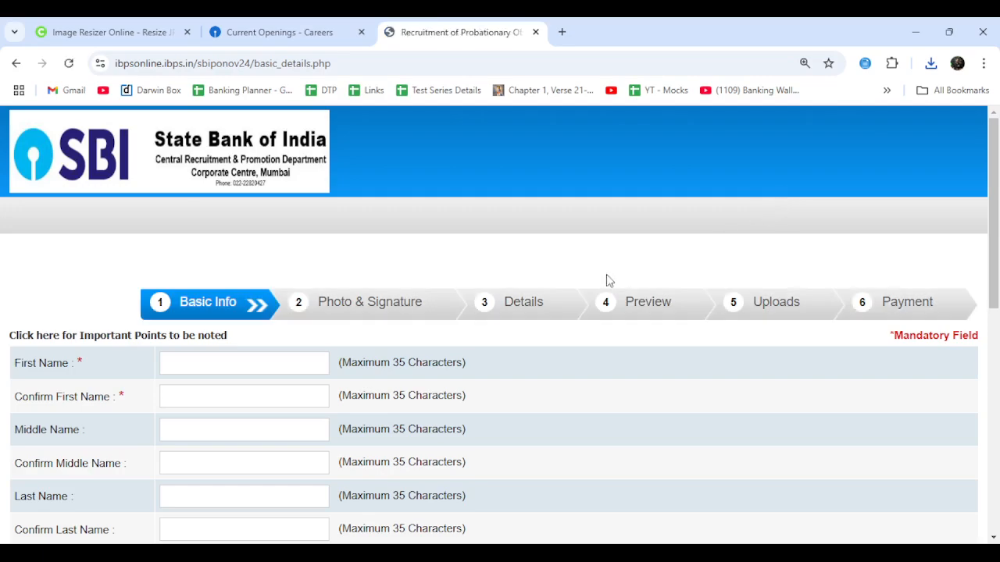
Step: Complete the basic details with the applicant's full name, mobile number, matching email entries and security code, and confirm the registration
scroll(416, 319, down, 7)
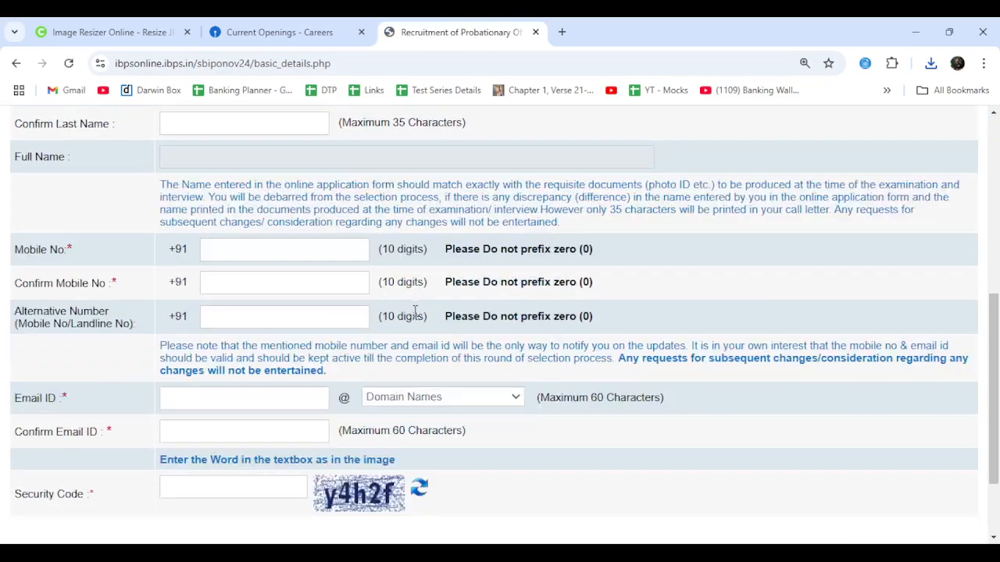
scroll(414, 311, up, 5)
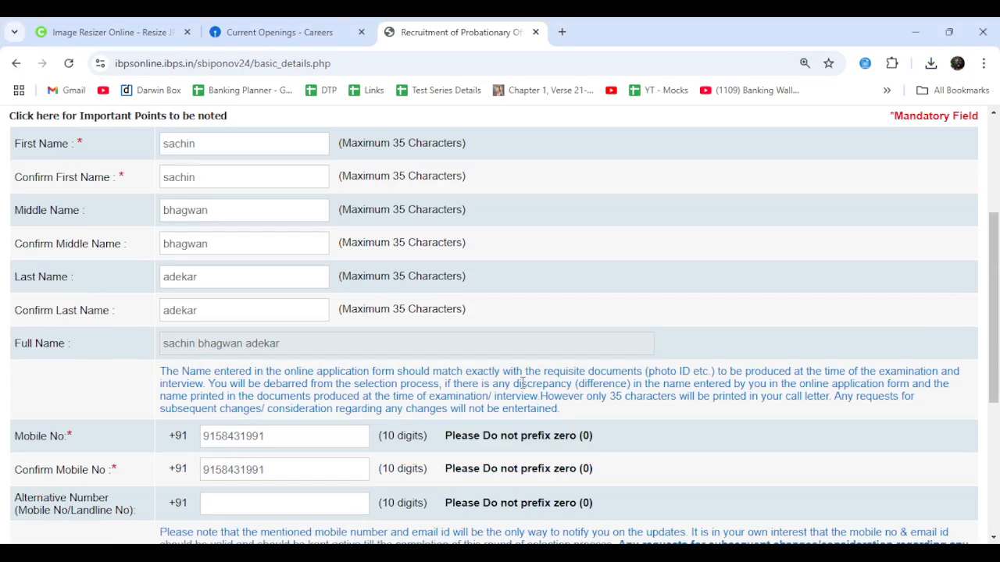
scroll(523, 383, down, 4)
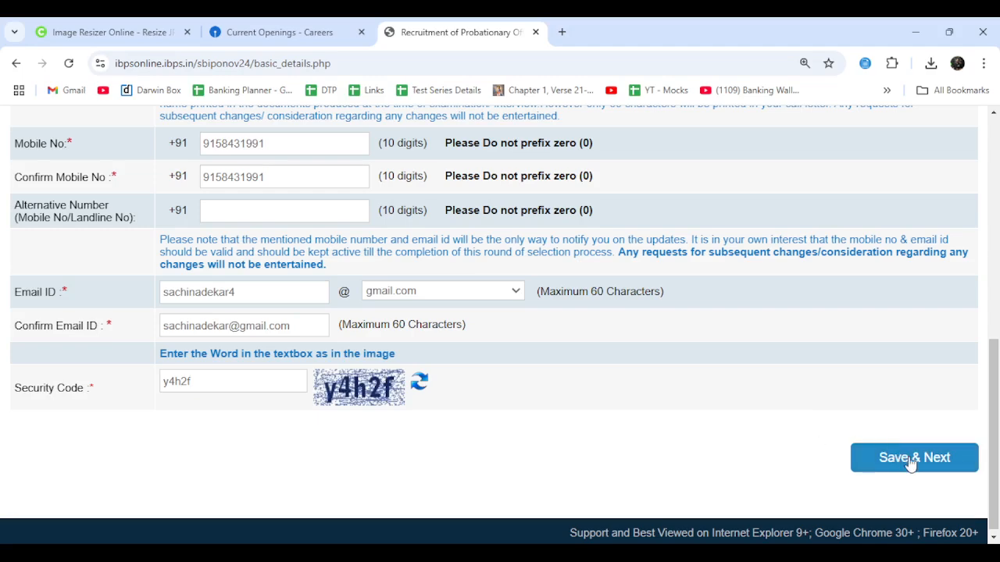
click(910, 461)
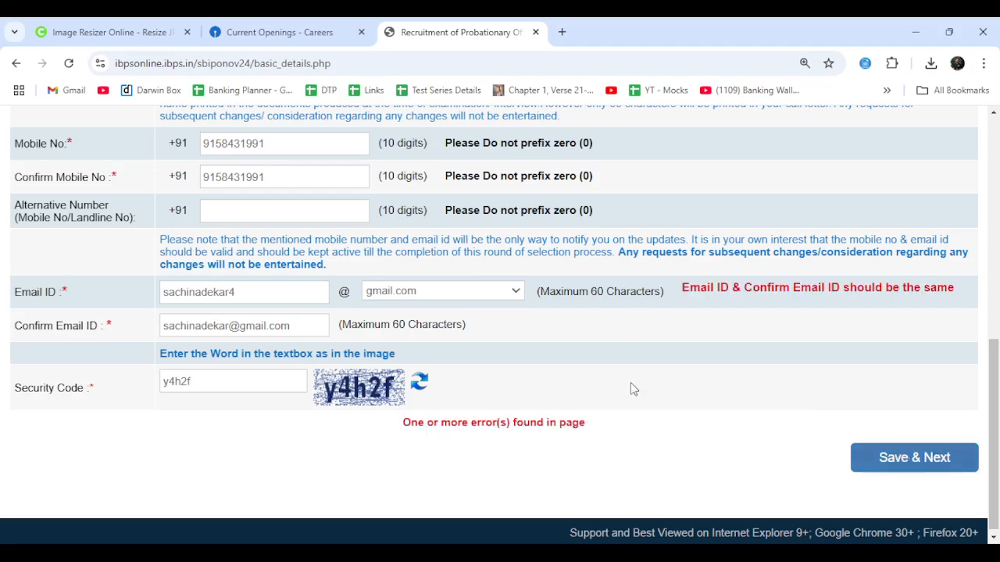
click(680, 555)
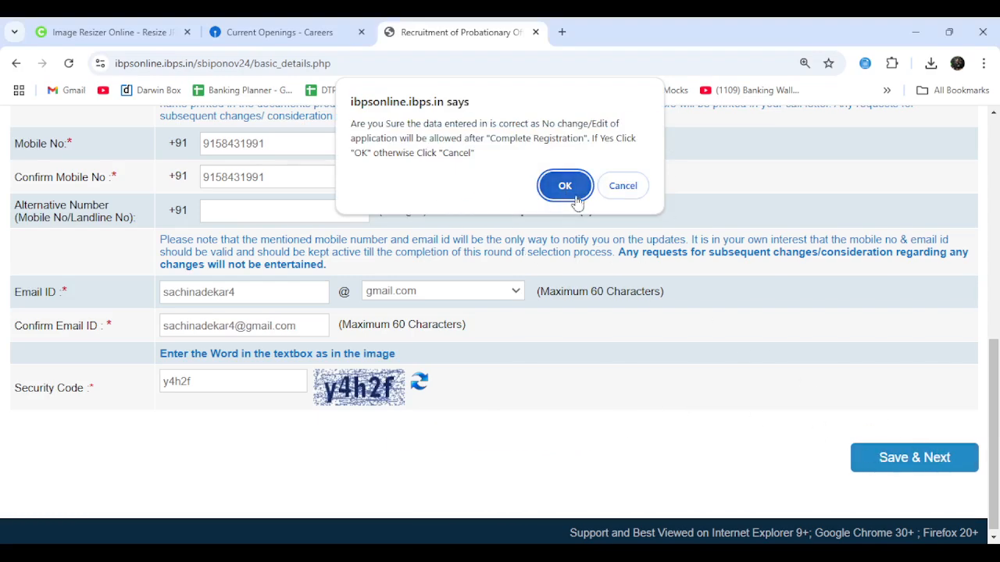
click(573, 194)
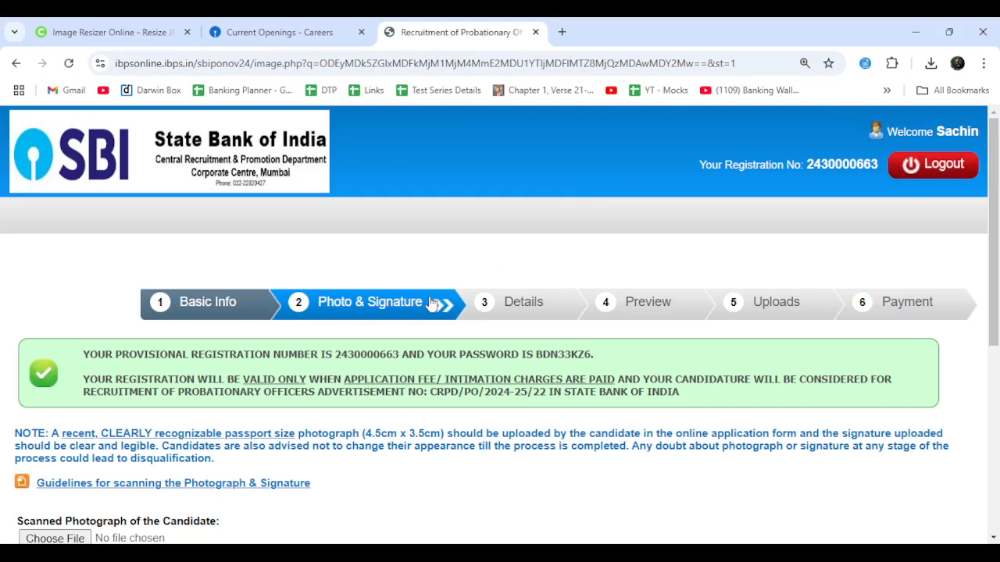
Step: Upload the resized portrait photo as the candidate's scanned photograph
scroll(430, 293, down, 3)
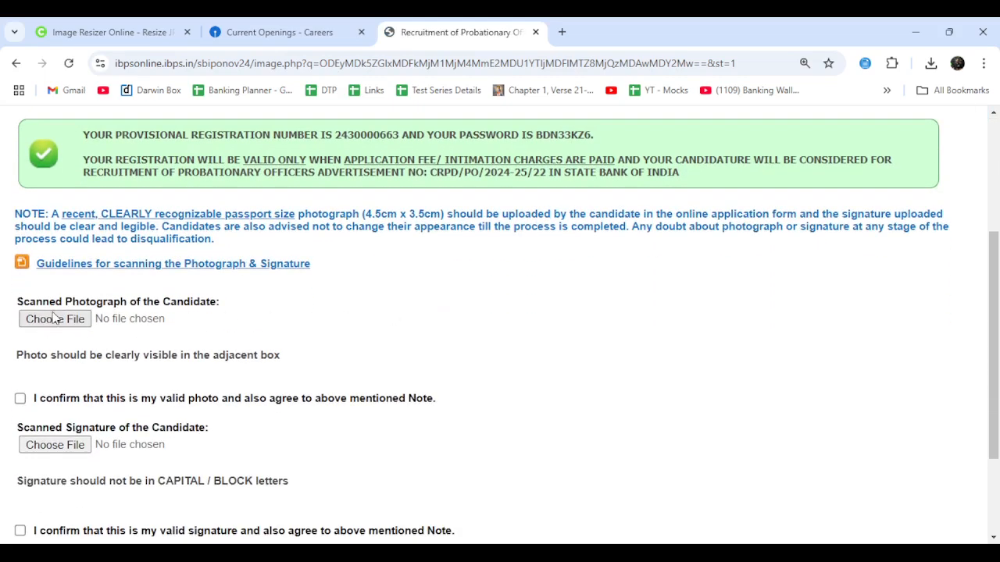
click(54, 320)
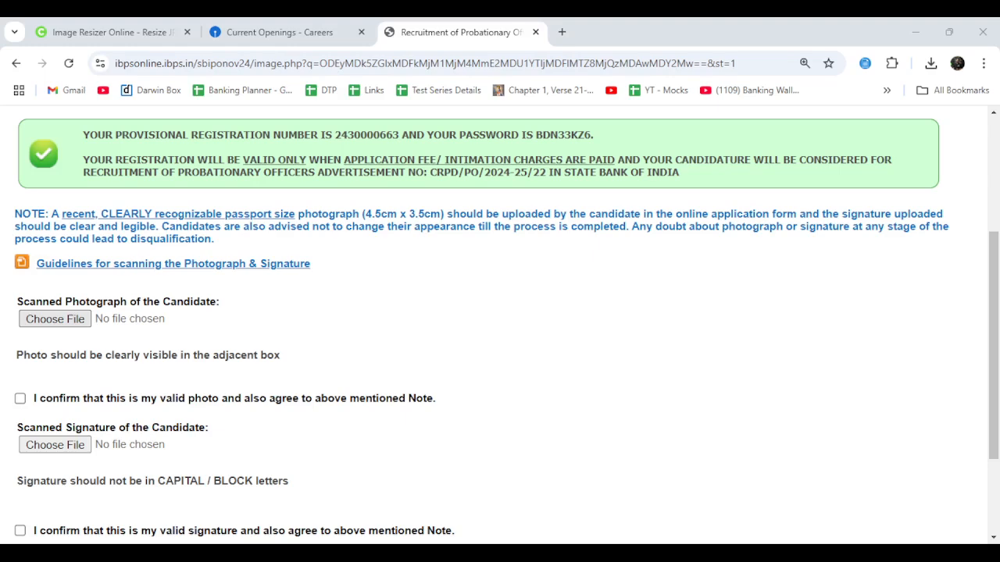
click(427, 334)
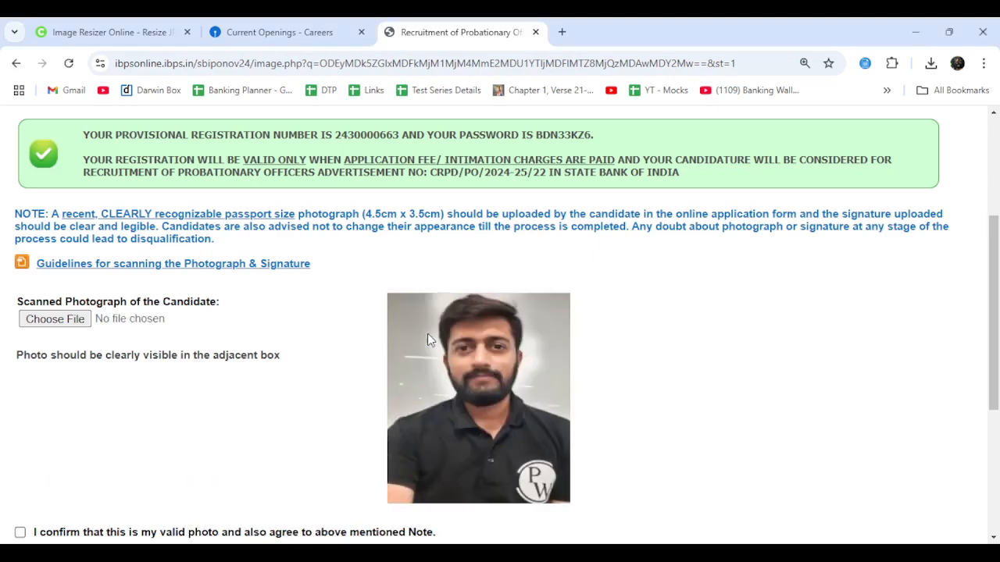
Step: Confirm the photo as valid and upload the resized signature image as the candidate's scanned signature
scroll(427, 333, down, 2)
click(21, 386)
click(43, 434)
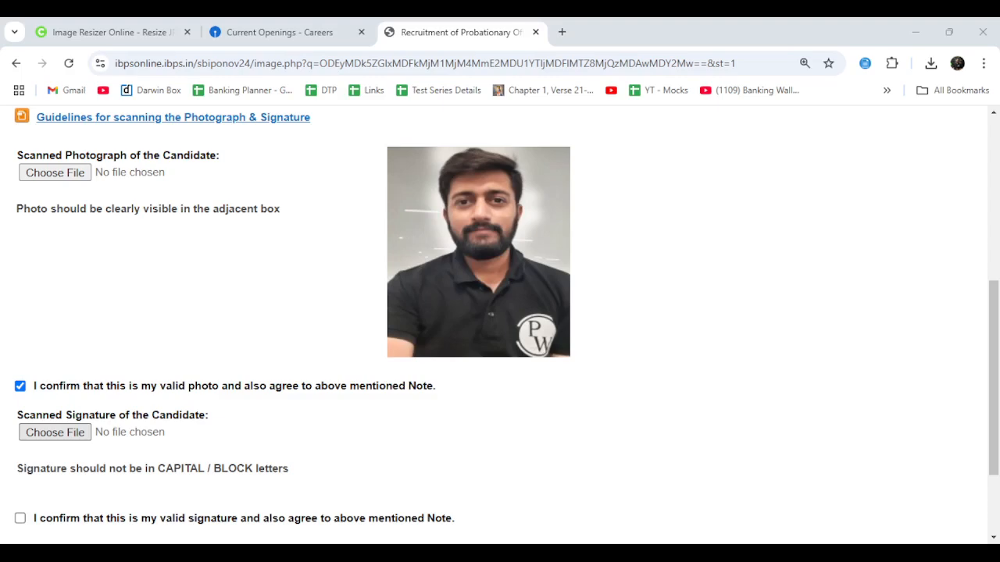
click(44, 438)
double_click(694, 164)
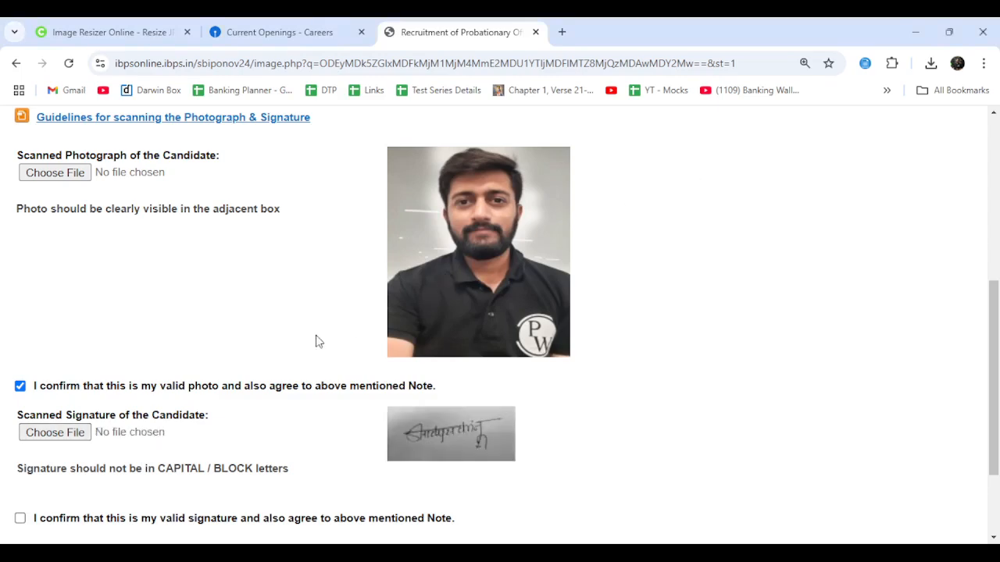
Step: Confirm the signature as valid and continue to the Details stage of the application
click(20, 519)
scroll(173, 455, down, 3)
click(940, 460)
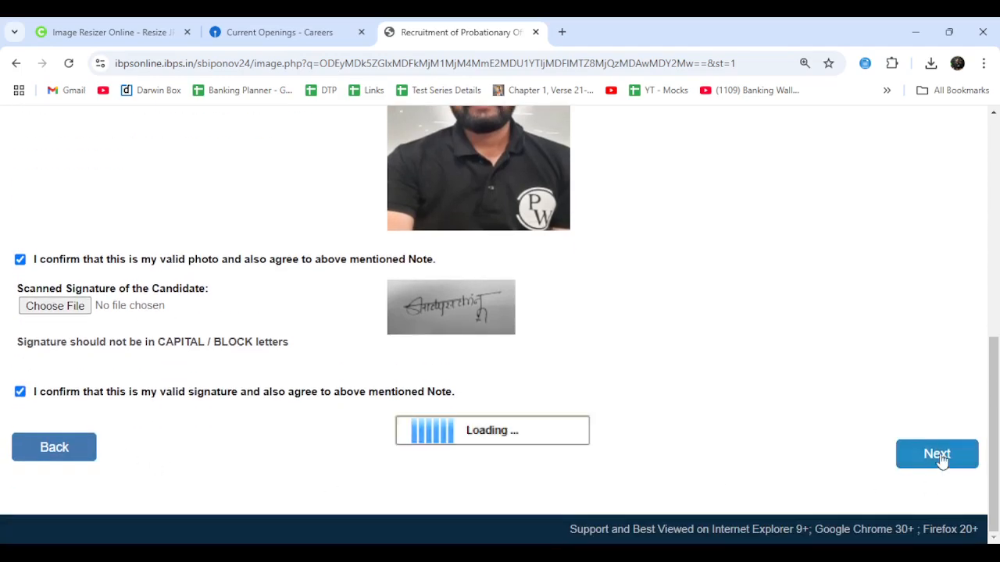
Step: Choose GEN as the candidate's category in the basic details
scroll(357, 380, down, 2)
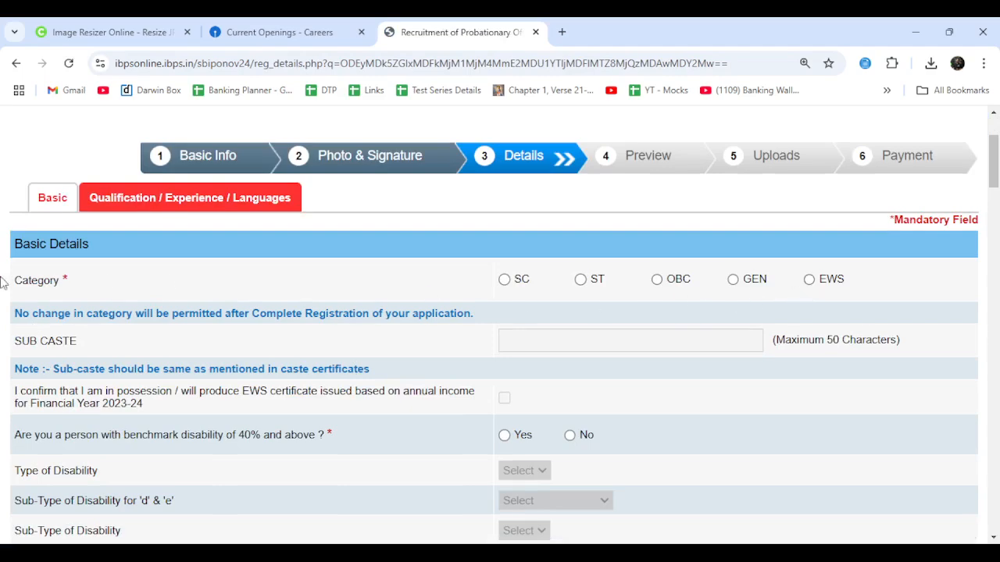
click(735, 285)
click(625, 283)
scroll(578, 347, down, 1)
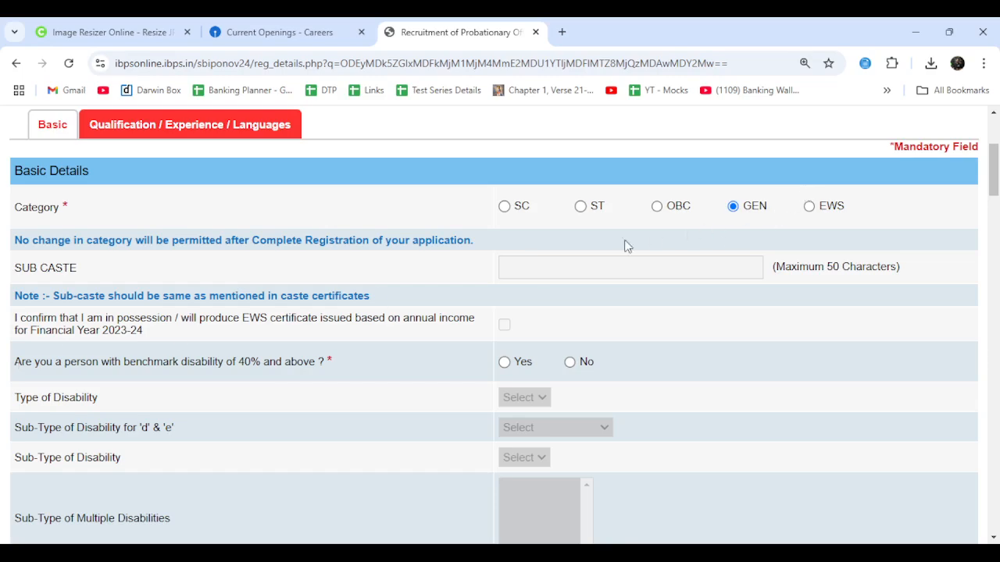
Step: Try the OBC, ST and SC categories with the sub caste field, and switch the category back to GEN
click(657, 208)
click(631, 281)
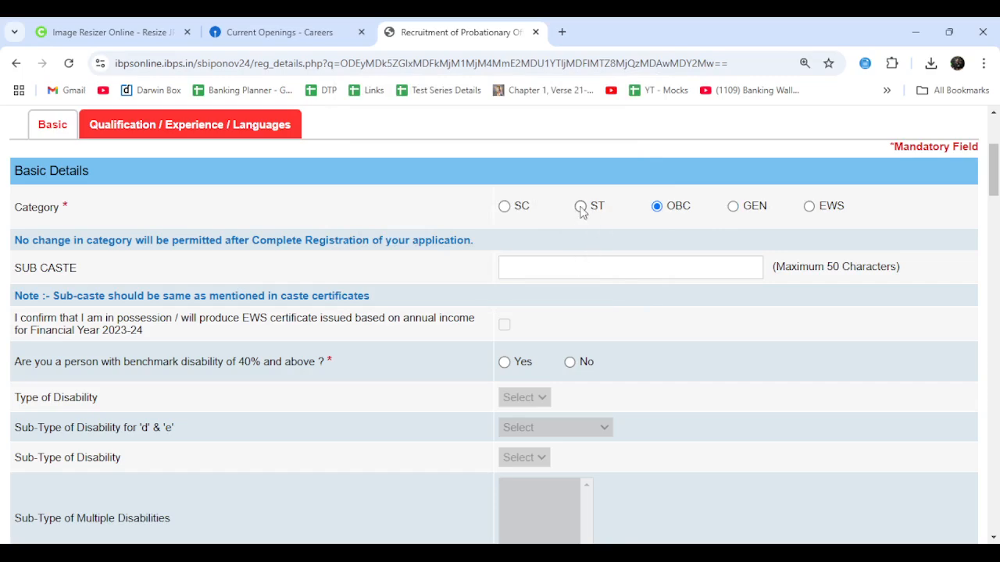
click(581, 208)
click(628, 281)
click(504, 207)
click(626, 282)
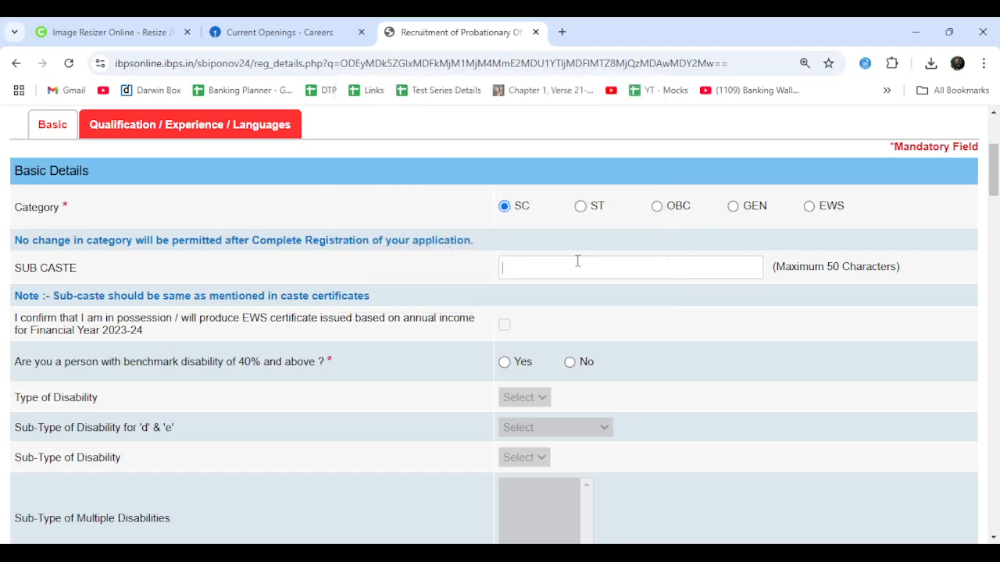
click(739, 209)
click(626, 281)
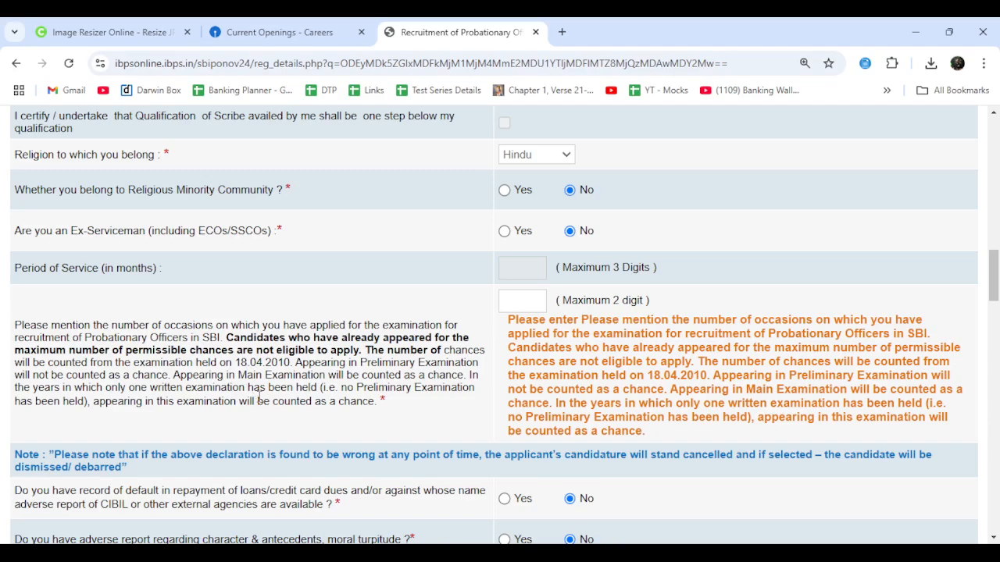
Step: Enter 2 as the number of occasions on which the candidate has applied for the SBI Probationary Officers examination
click(529, 305)
drag(505, 302, 501, 301)
text(2)
Step: Validate the completed basic details and save them to continue to the qualification, experience and languages section
scroll(522, 308, down, 10)
scroll(526, 312, down, 15)
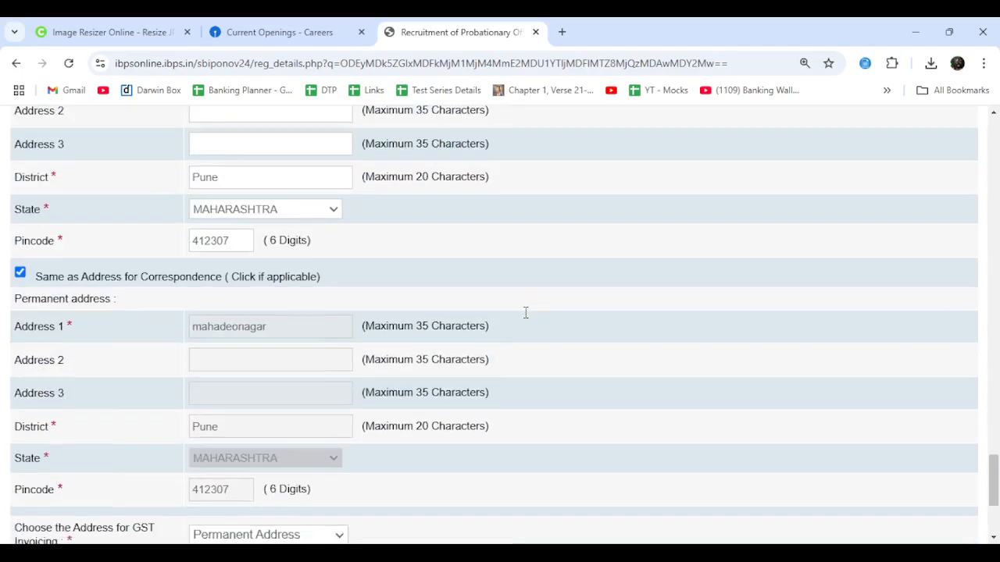
click(696, 471)
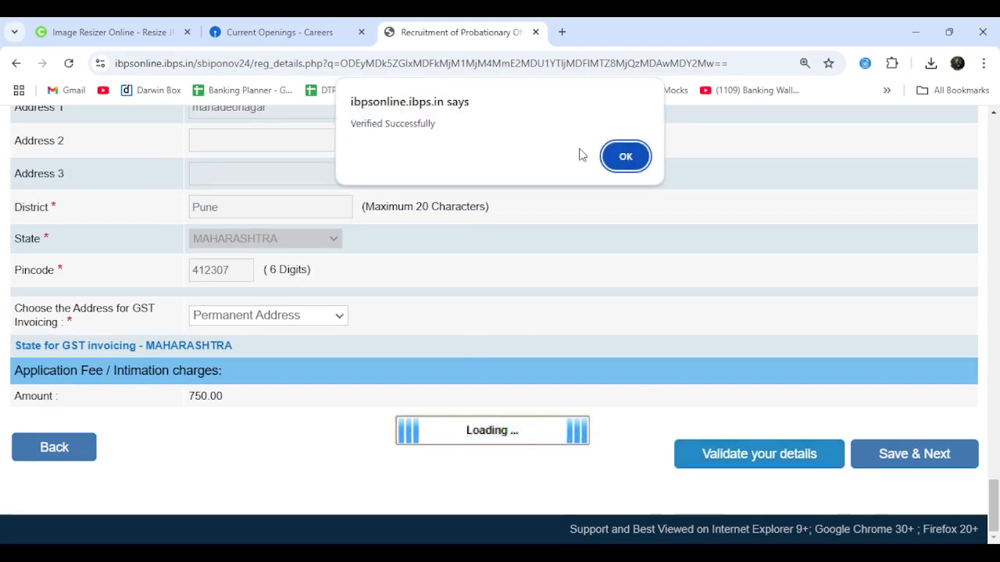
click(625, 156)
click(881, 462)
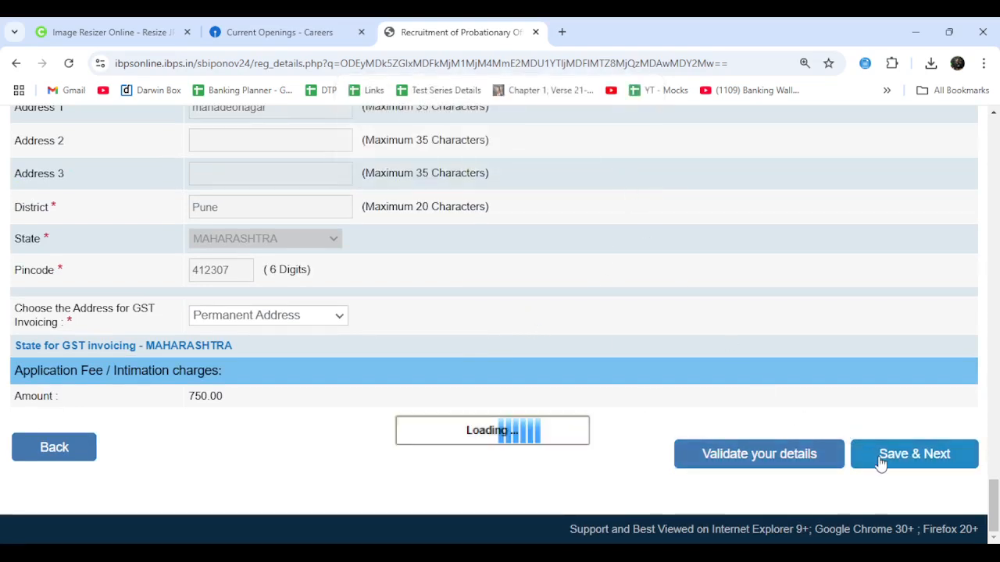
Step: Validate the educational qualification and language details, and save them to continue to the registration preview
scroll(557, 422, down, 3)
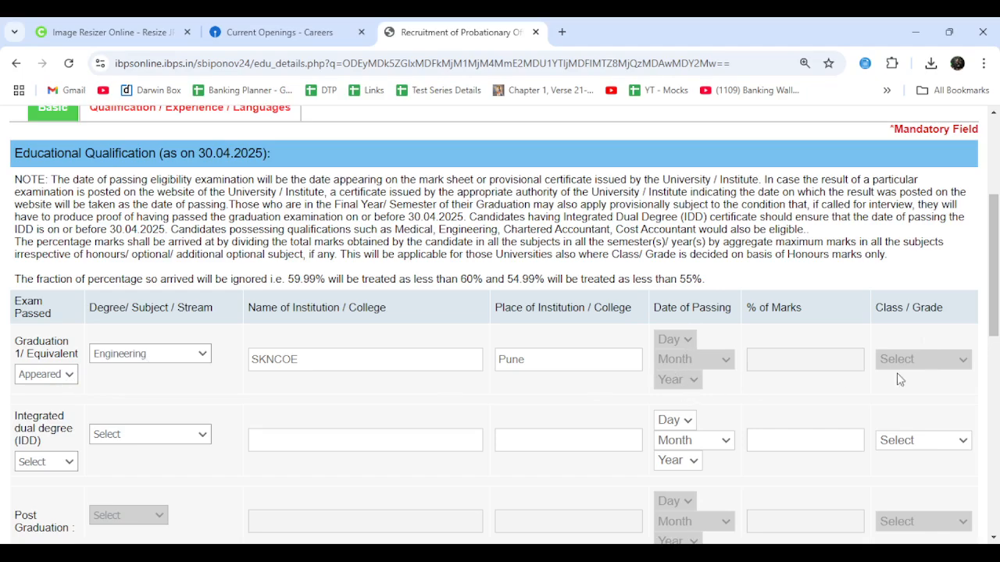
scroll(658, 381, down, 10)
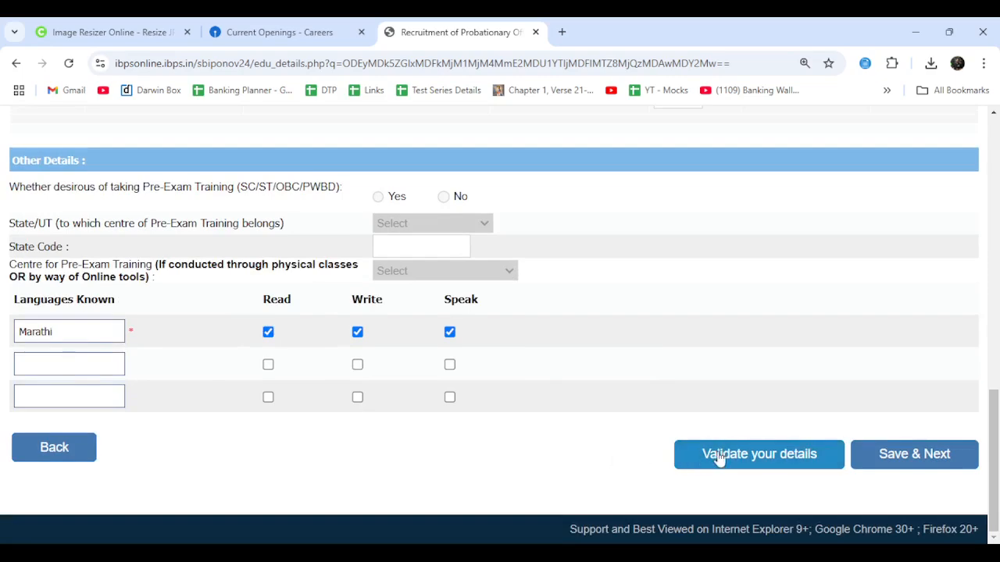
click(780, 462)
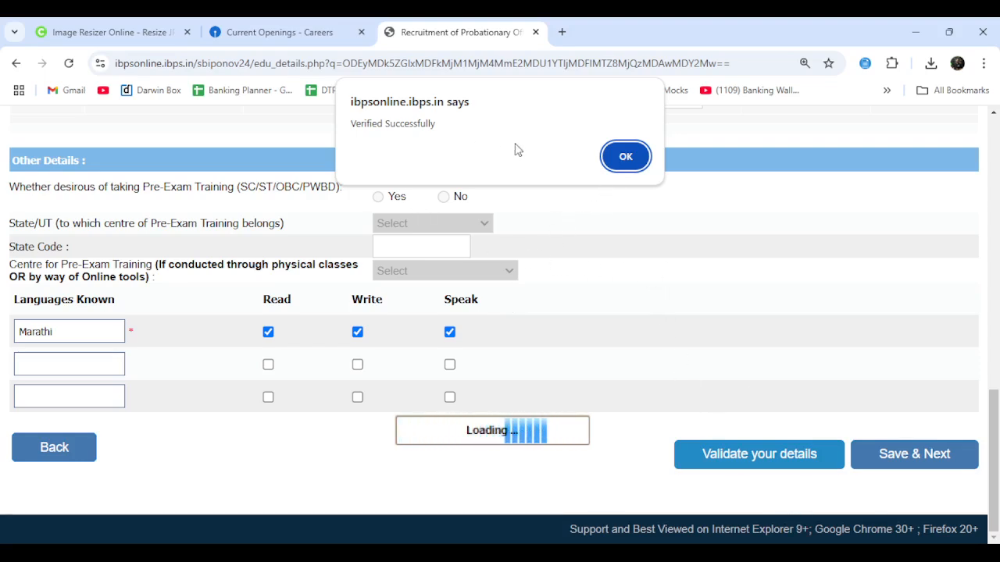
click(625, 159)
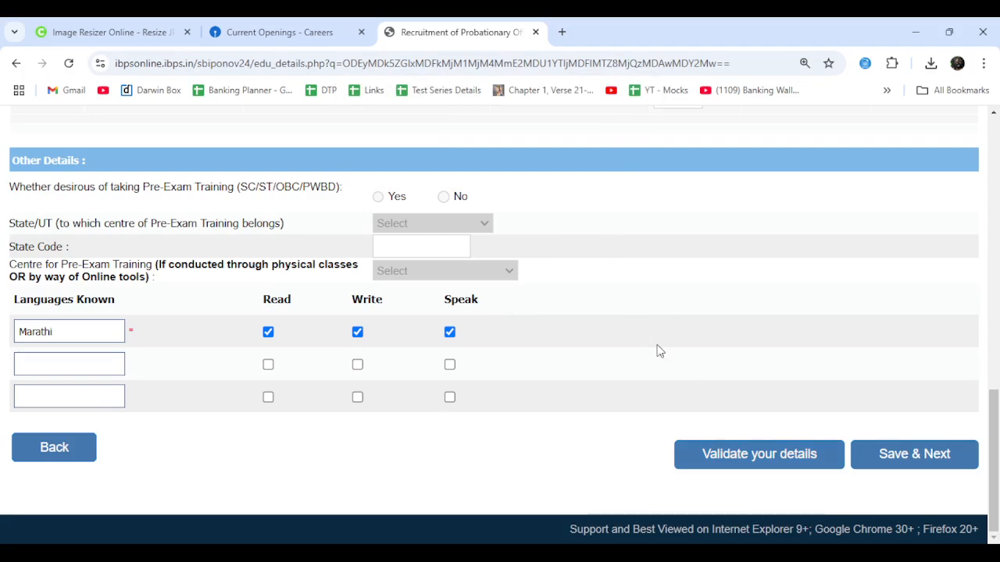
click(904, 455)
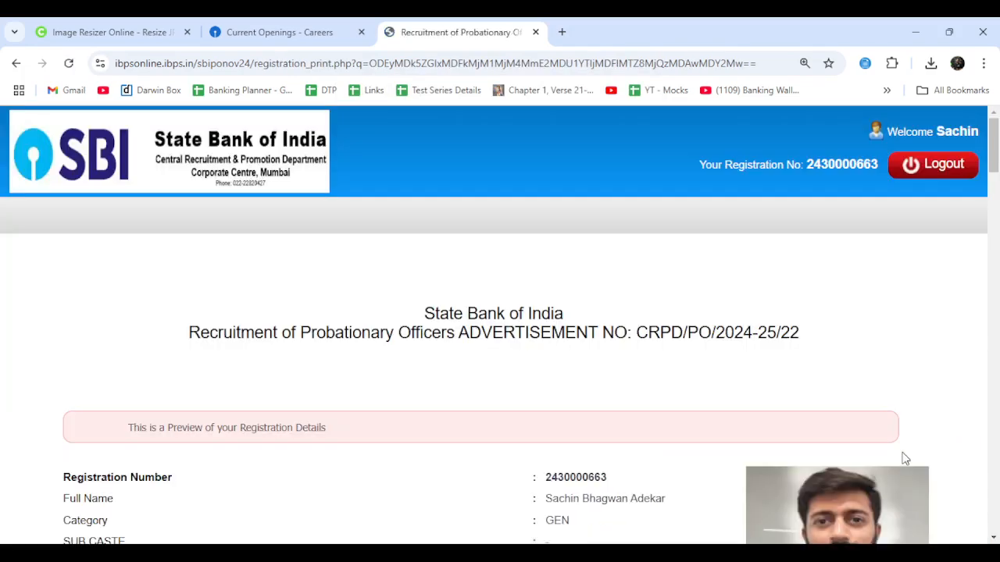
Step: Agree to the declaration below the preview, confirm that the name matches the ID proof, and complete the registration
scroll(808, 321, down, 3)
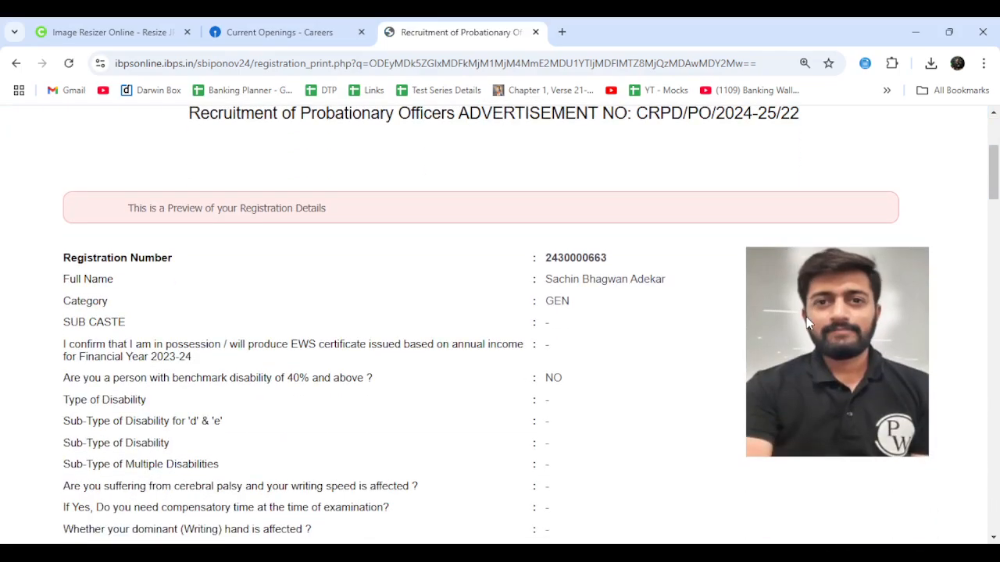
drag(991, 167, 975, 525)
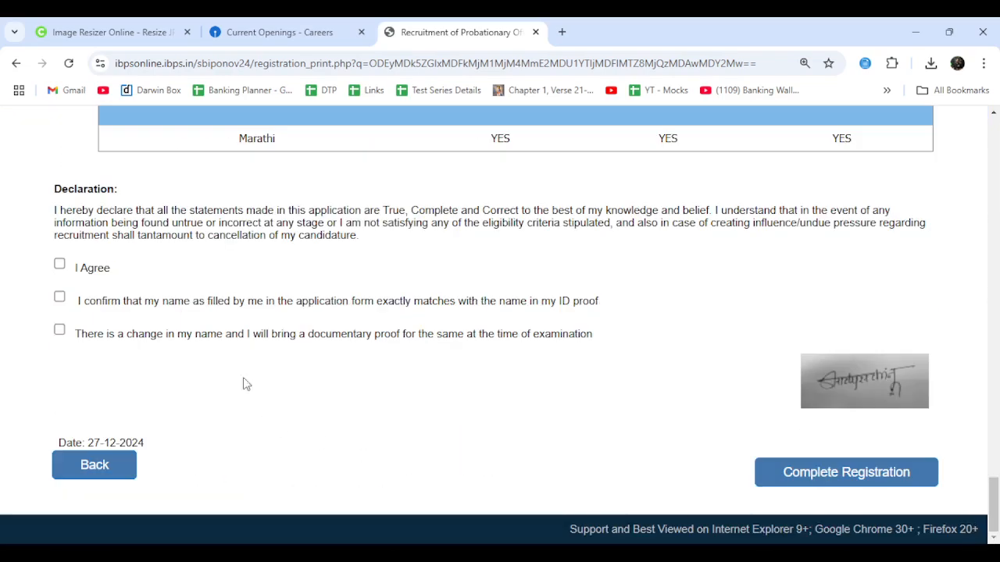
click(59, 266)
click(59, 299)
click(792, 475)
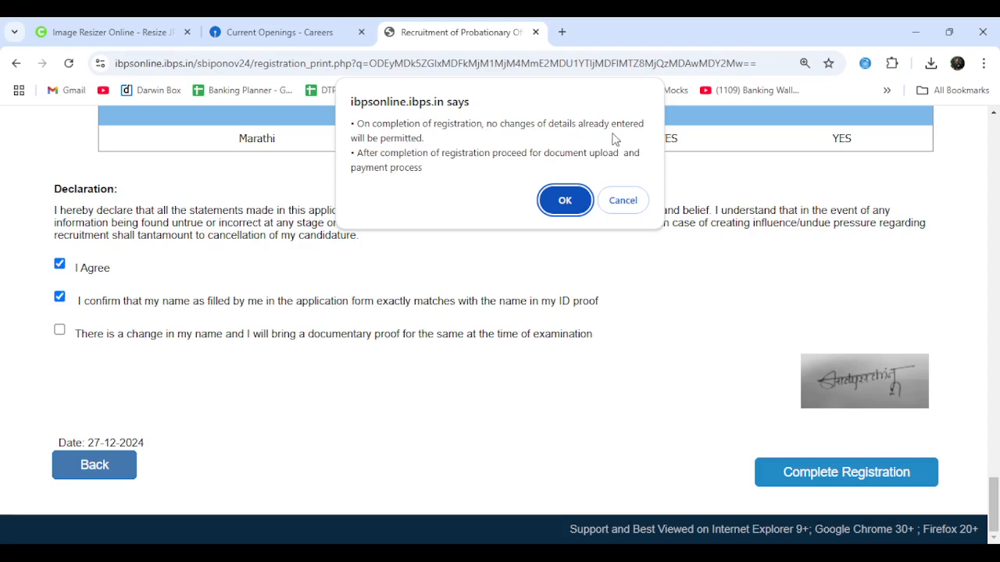
click(565, 202)
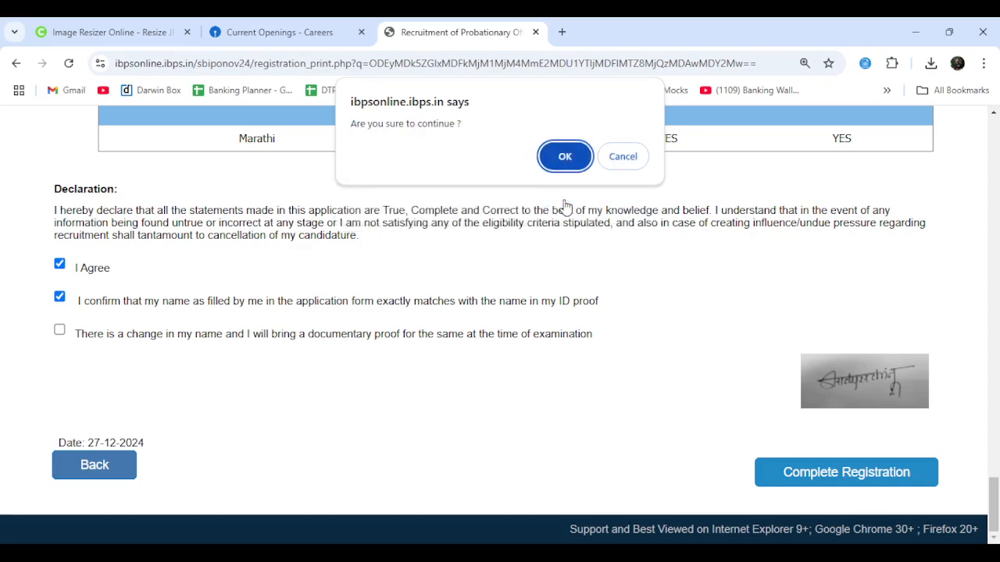
click(556, 162)
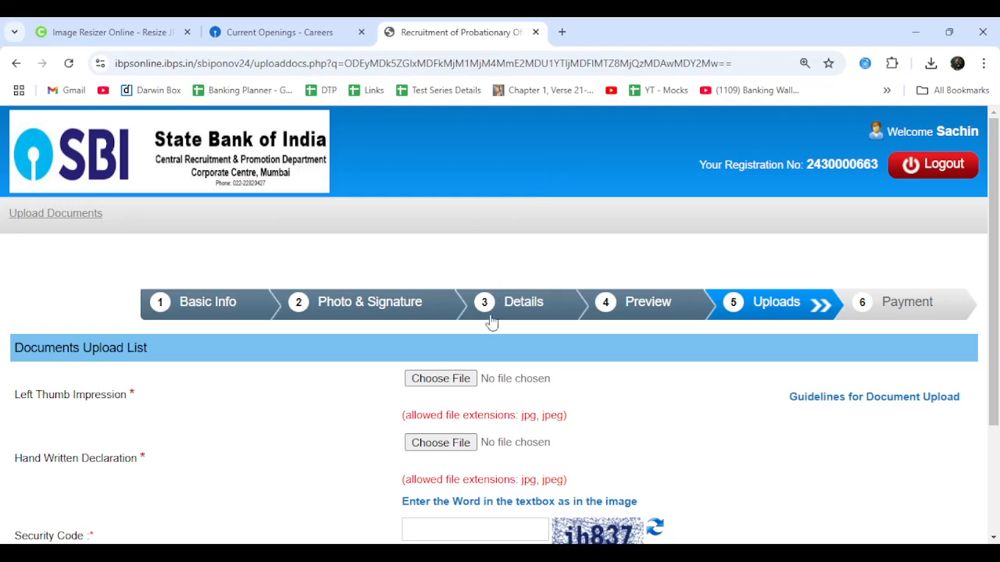
Step: Upload Thumb.jpg as the left thumb impression and accept its preview
click(450, 383)
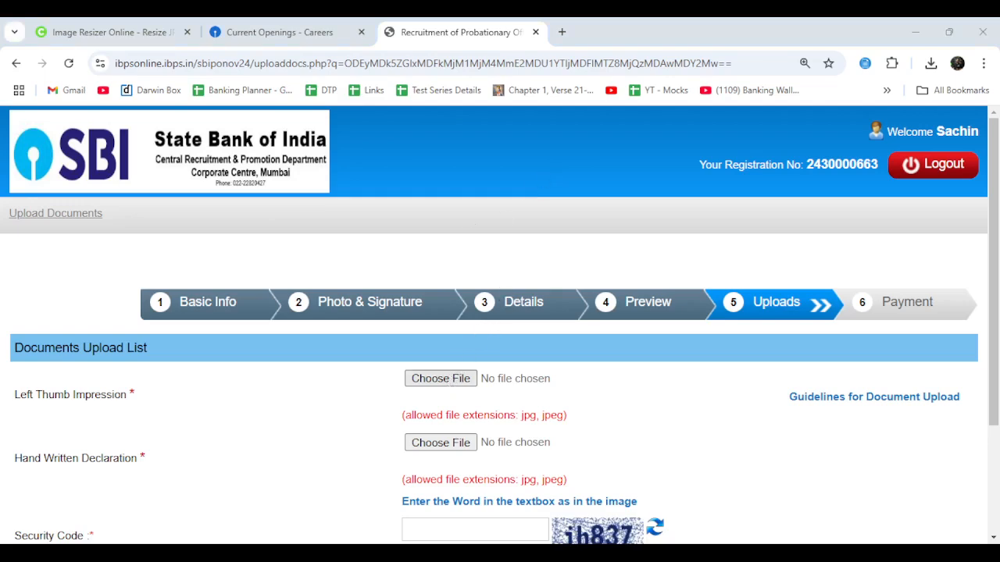
key(Return)
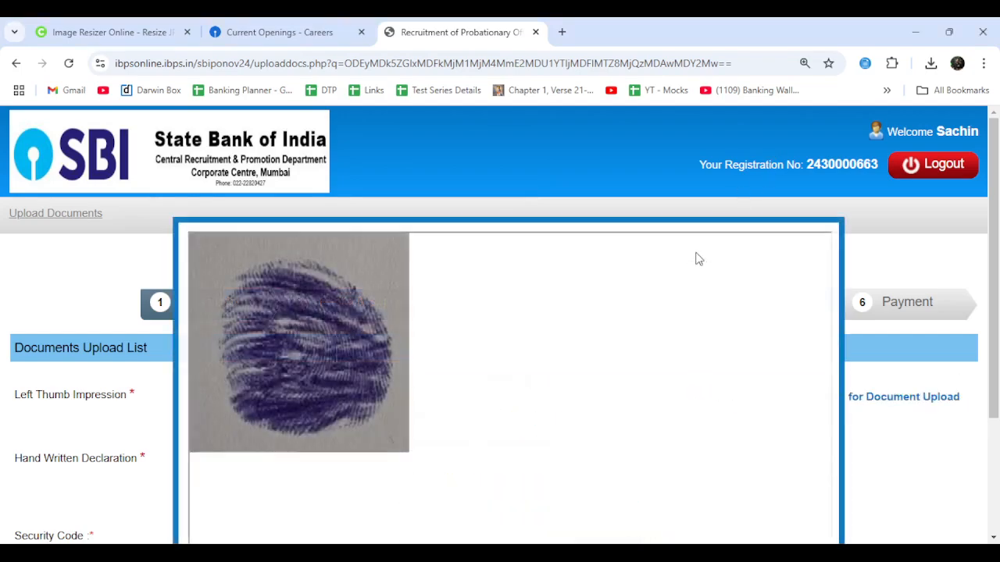
scroll(695, 262, down, 2)
click(467, 506)
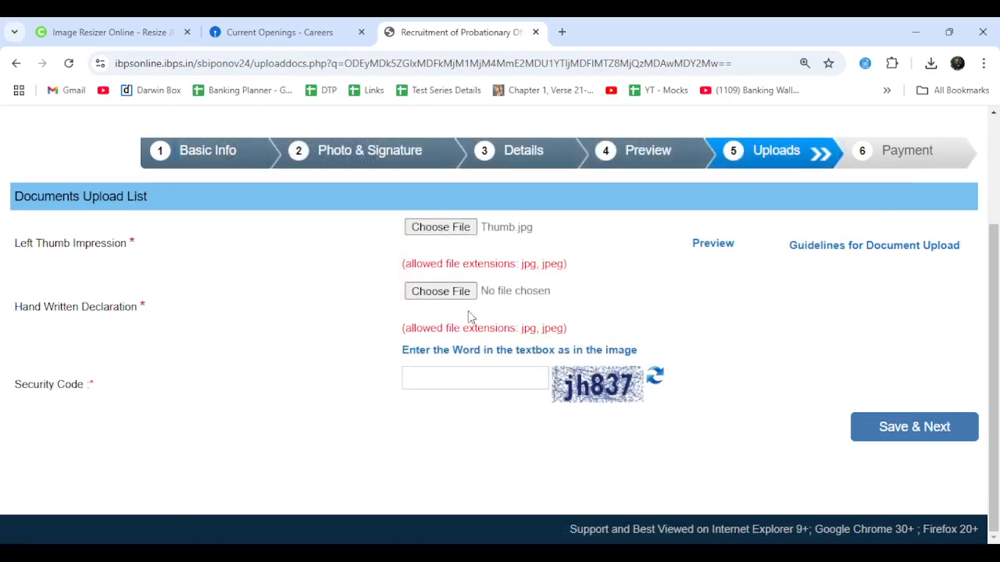
Step: Upload Declaration.jpg as the hand written declaration and accept its preview
click(456, 297)
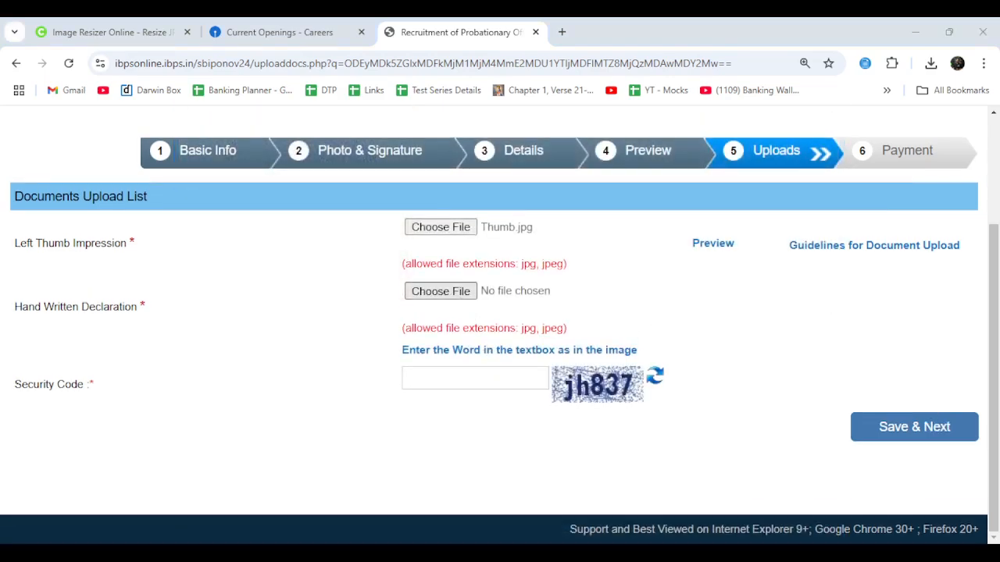
double_click(256, 179)
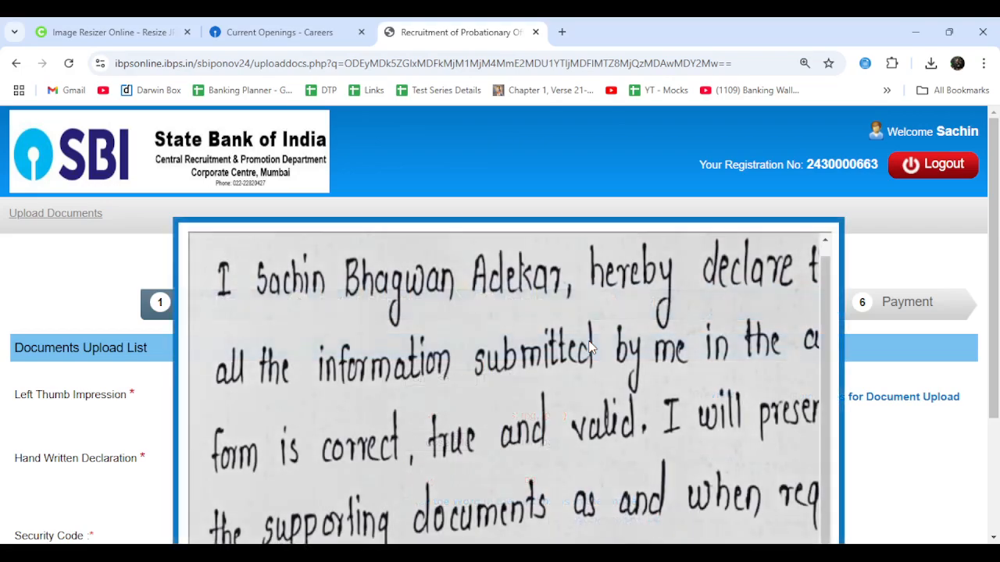
scroll(893, 379, down, 2)
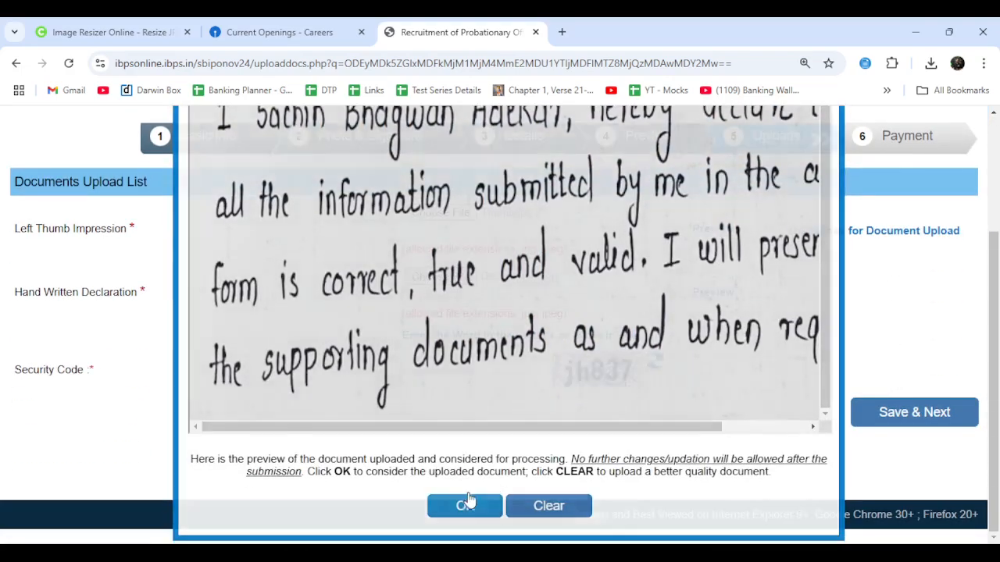
click(466, 505)
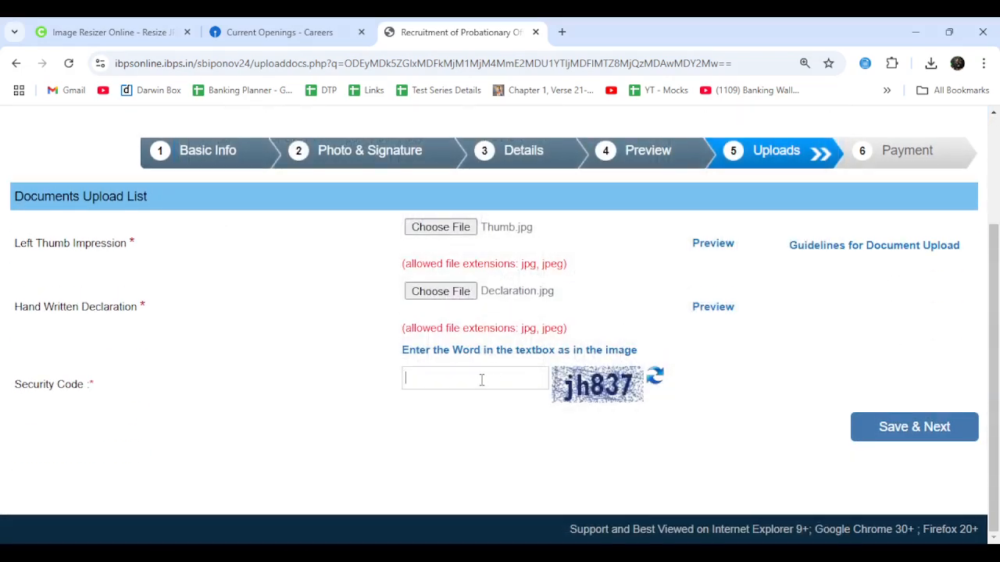
Step: Enter the security code shown in the image and save the uploaded documents, confirming the final submission
click(536, 387)
text(jh837)
click(919, 439)
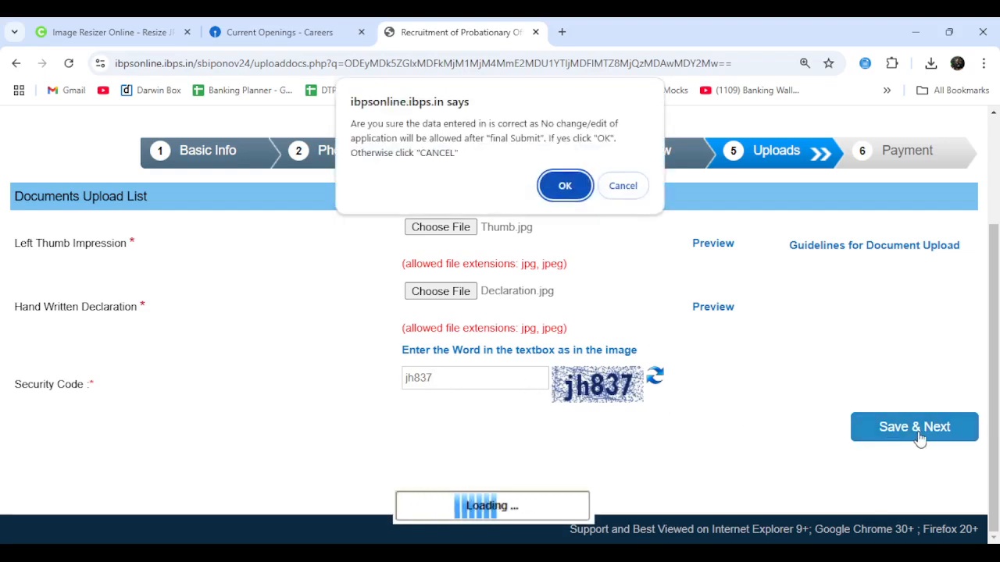
click(555, 195)
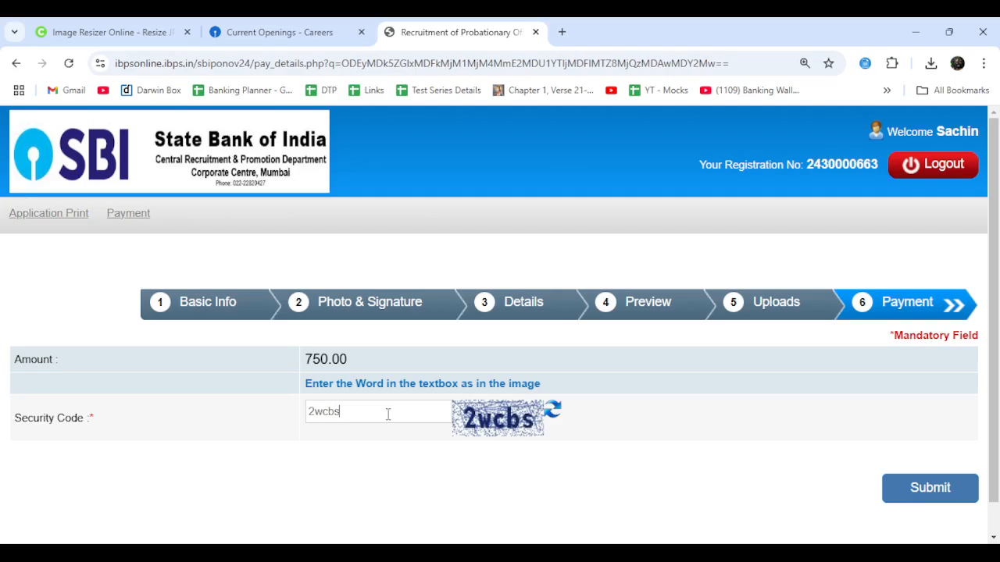
Step: Submit the application fee page and confirm proceeding to the payment gateway
click(932, 504)
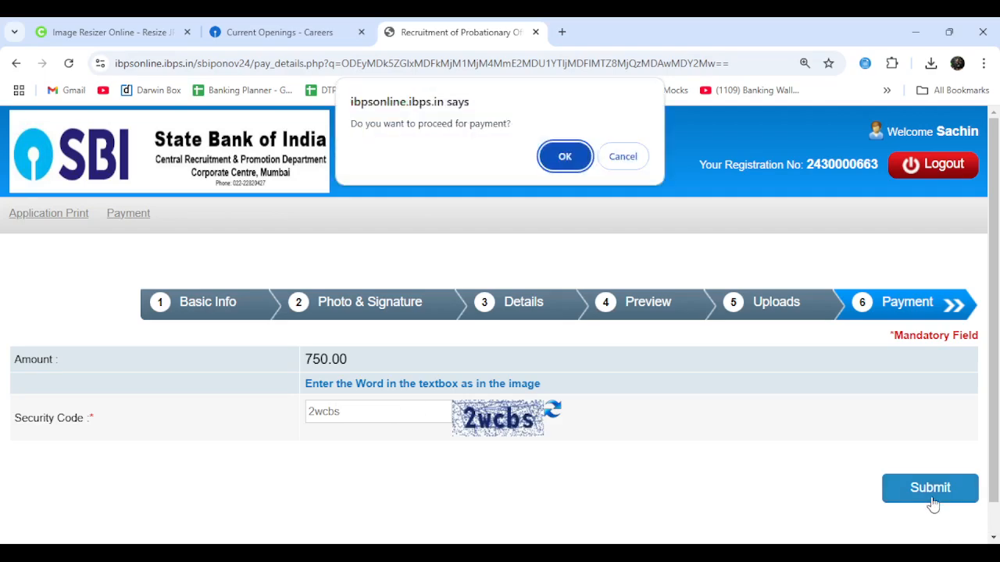
click(579, 157)
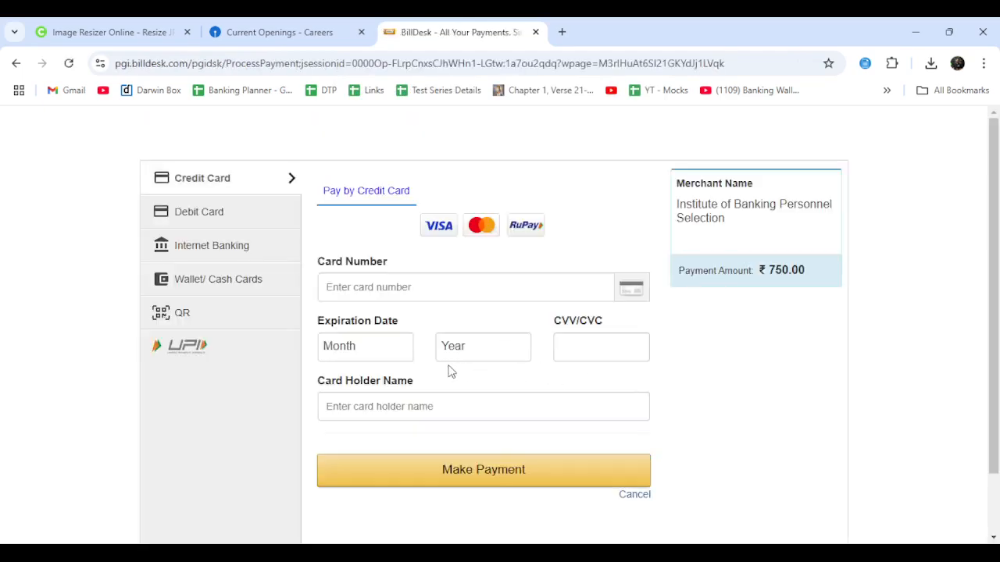
Step: Look through the Debit Card, Internet Banking and Wallet/ Cash Cards payment options for the application fee
click(188, 225)
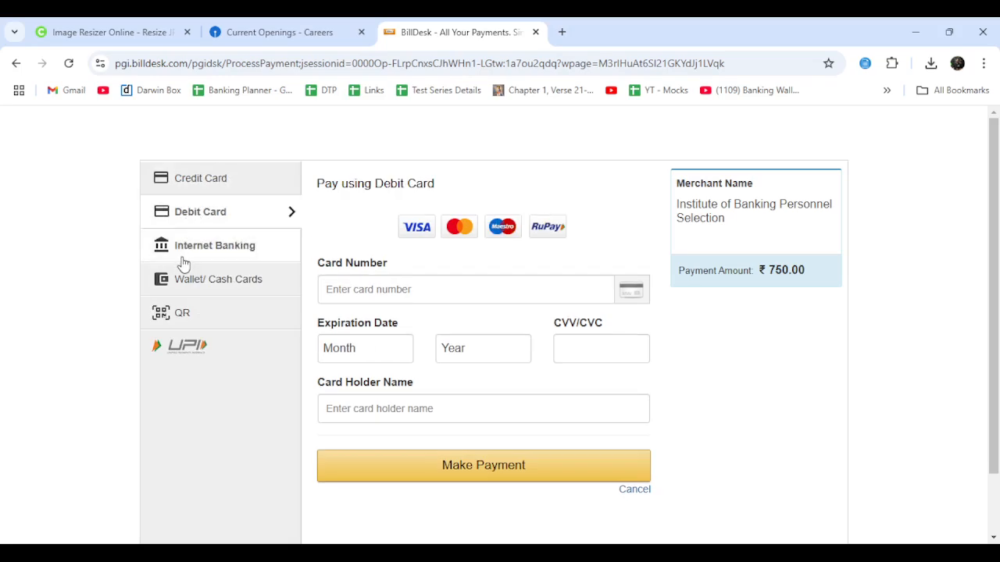
click(183, 258)
click(199, 278)
click(200, 243)
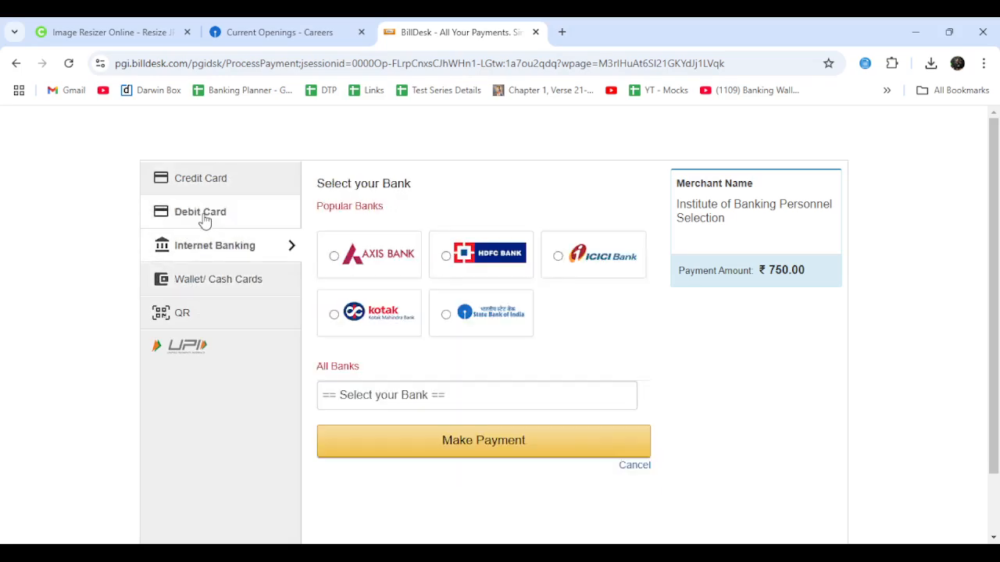